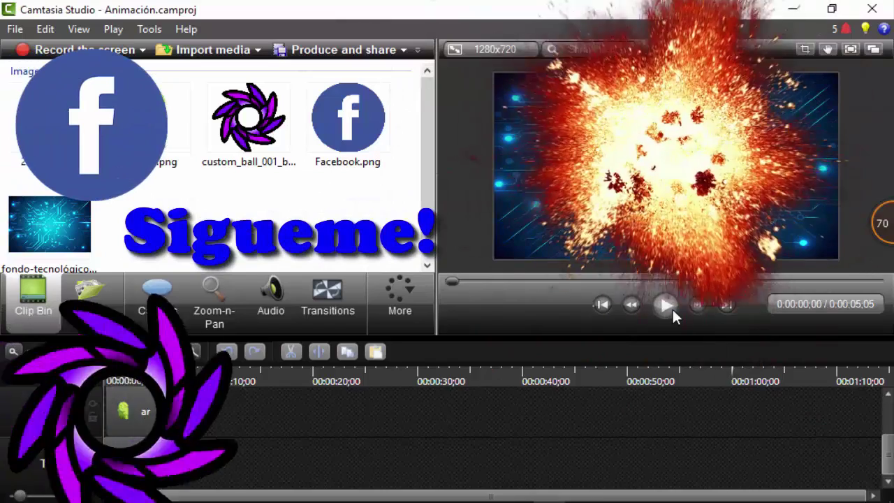
Step: Play back the finished example animation from its start to preview the explosion, Android and spinning ball effects
left_click(671, 311)
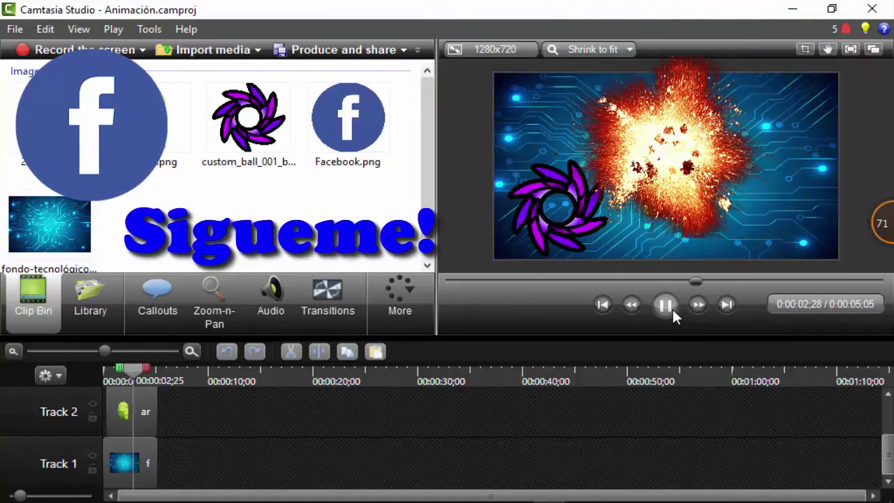
left_click(672, 307)
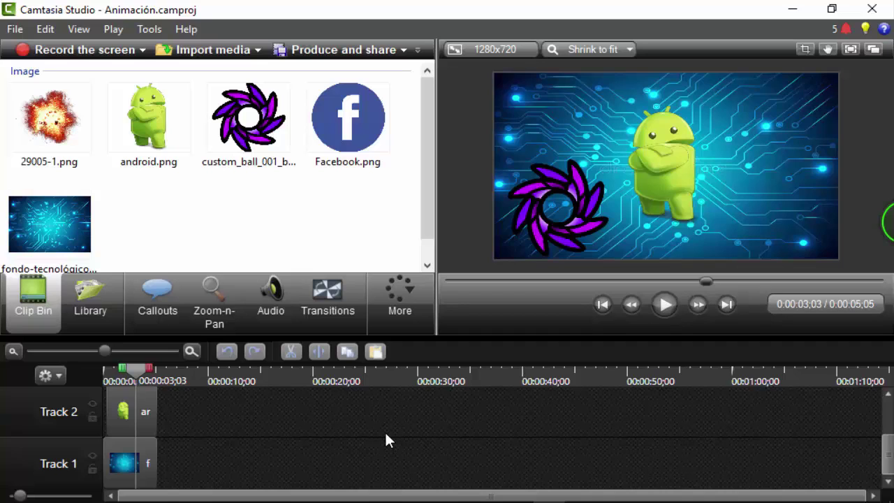
scroll(388, 440, "up", 2)
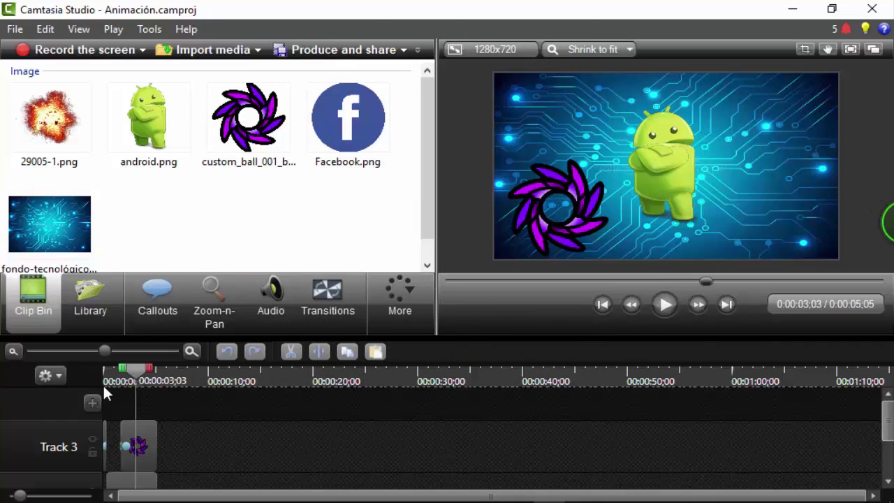
key("ctrl+End")
left_click(663, 307)
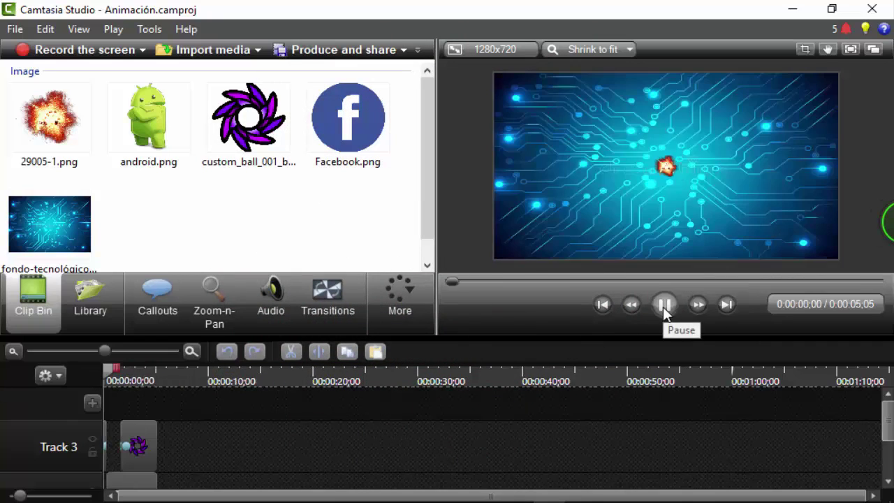
left_click(663, 307)
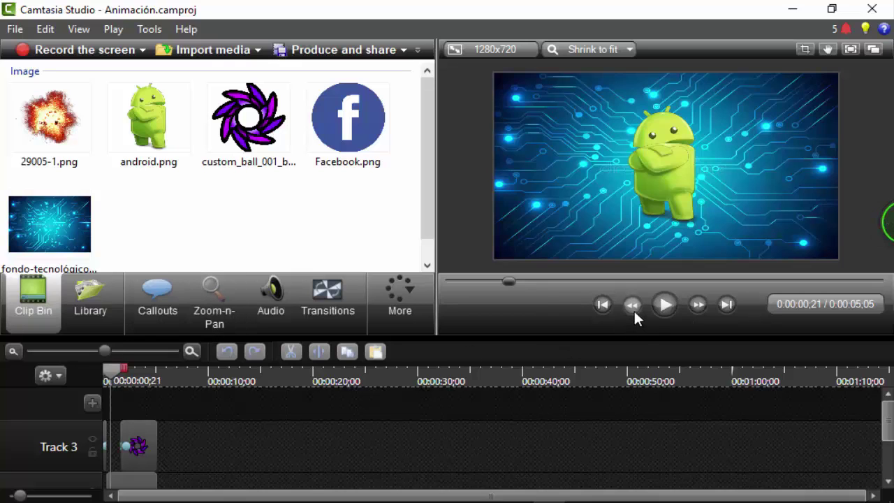
Step: Step frame by frame through the animation's opening to examine how the explosion grows and gives way to the Android figure
left_click(633, 309)
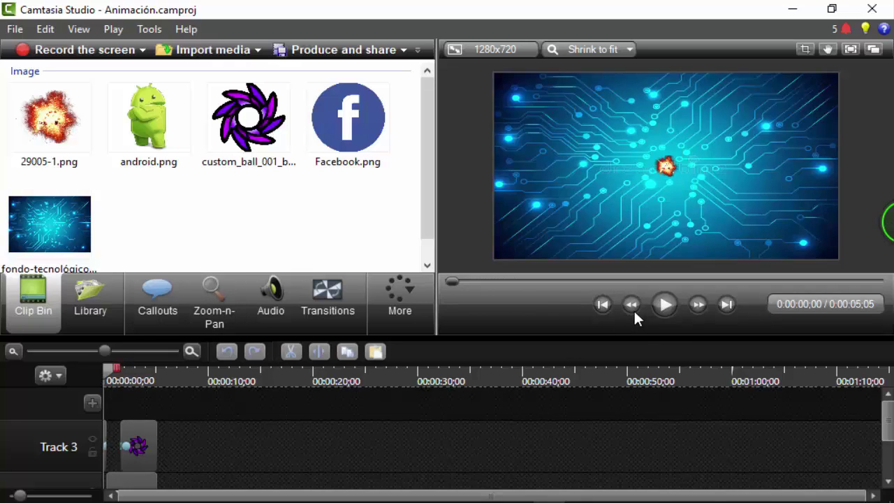
left_click(695, 305)
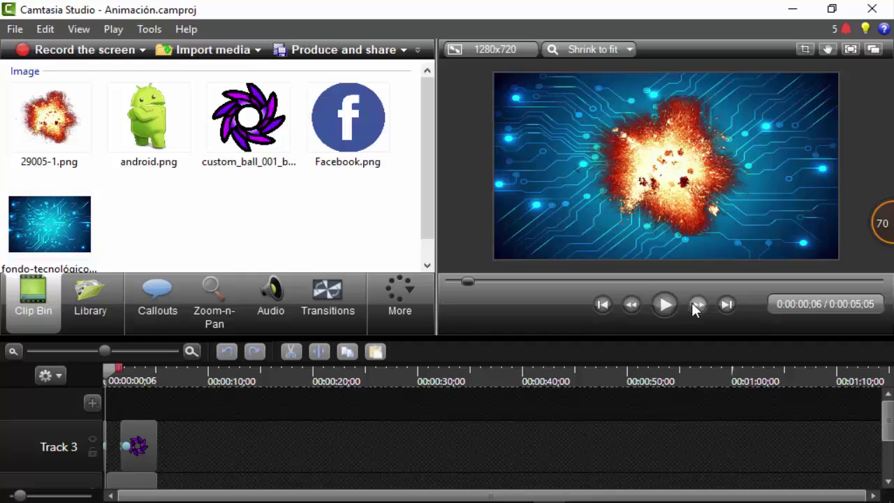
left_click(633, 306)
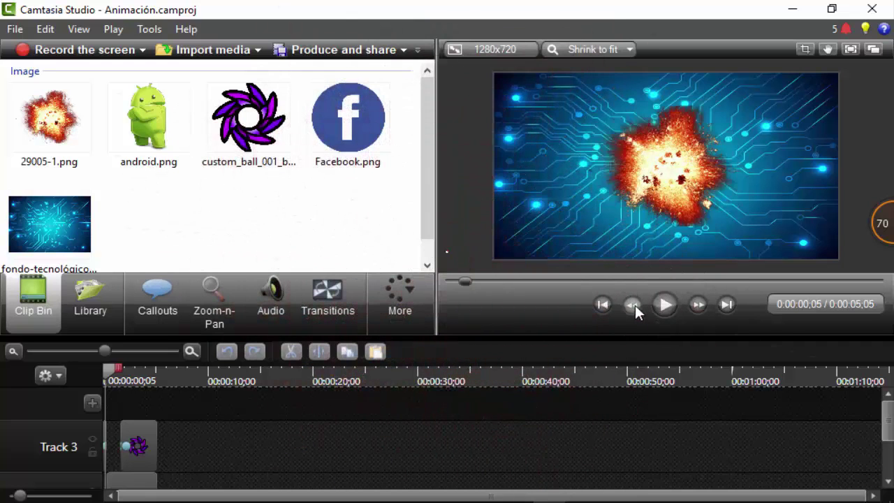
left_click(635, 304)
left_click(635, 305)
left_click(634, 305)
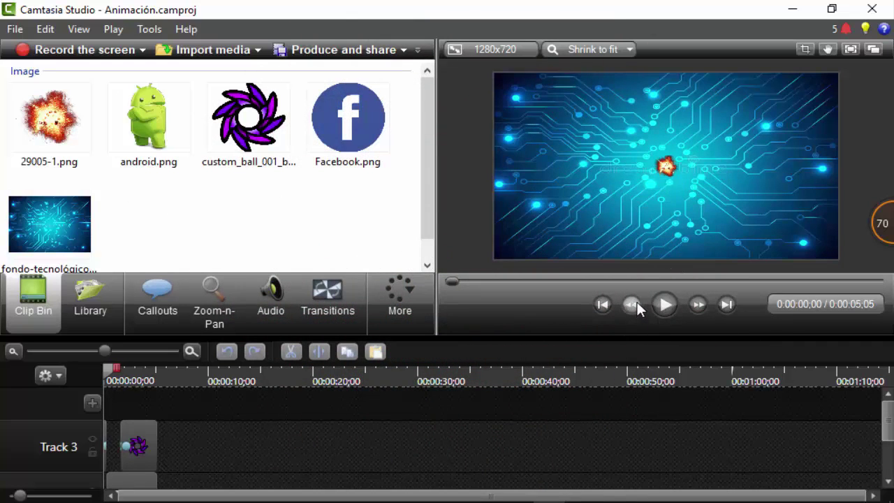
left_click(695, 306)
left_click(695, 305)
left_click(695, 306)
left_click(695, 306)
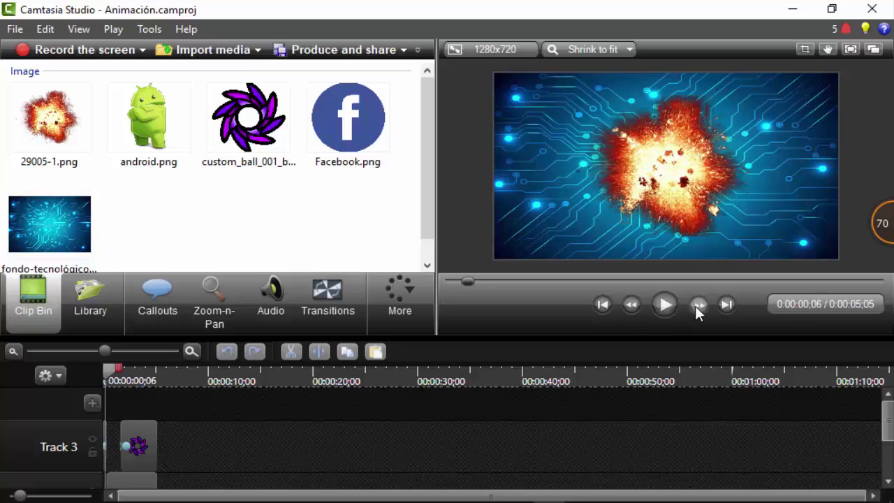
left_click(695, 306)
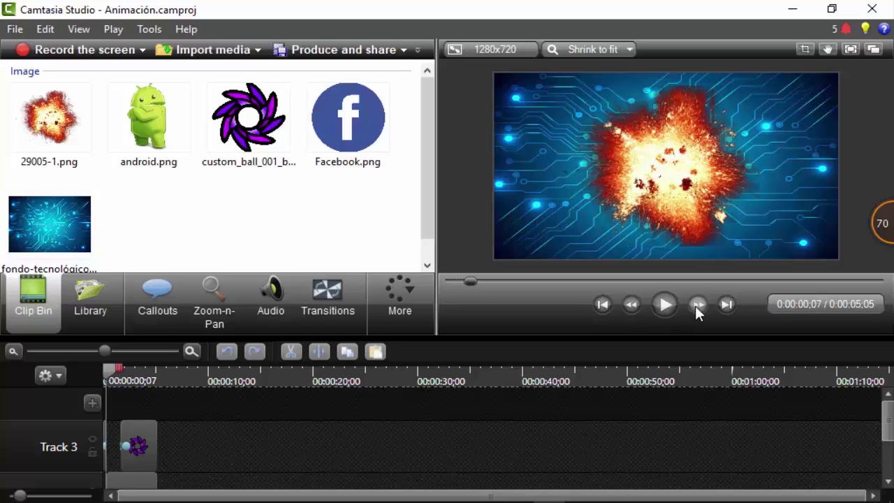
left_click(695, 306)
left_click(695, 306)
left_click(695, 306)
left_click(695, 306)
left_click(695, 306)
left_click(695, 306)
left_click(695, 306)
left_click(695, 306)
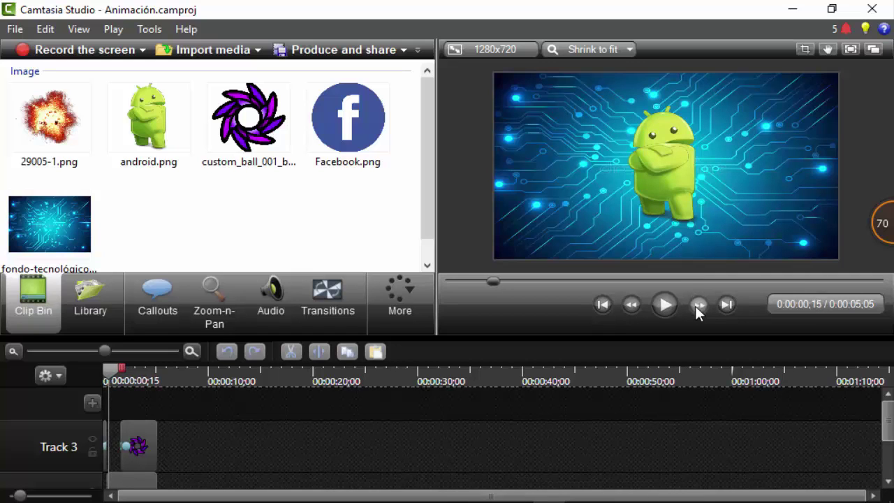
Step: Step forward and back through the frames around two seconds to examine how the purple ball enters the scene
left_click(695, 306)
left_click(695, 306)
left_click(695, 306)
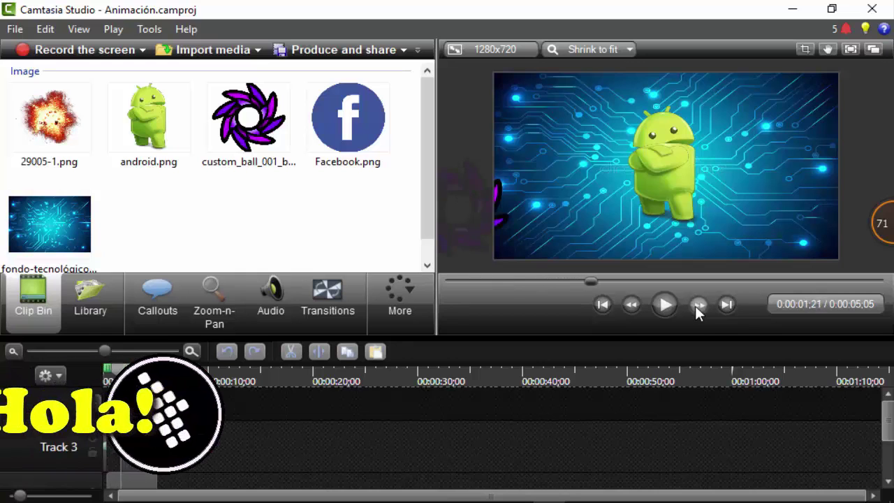
left_click(696, 306)
left_click(695, 306)
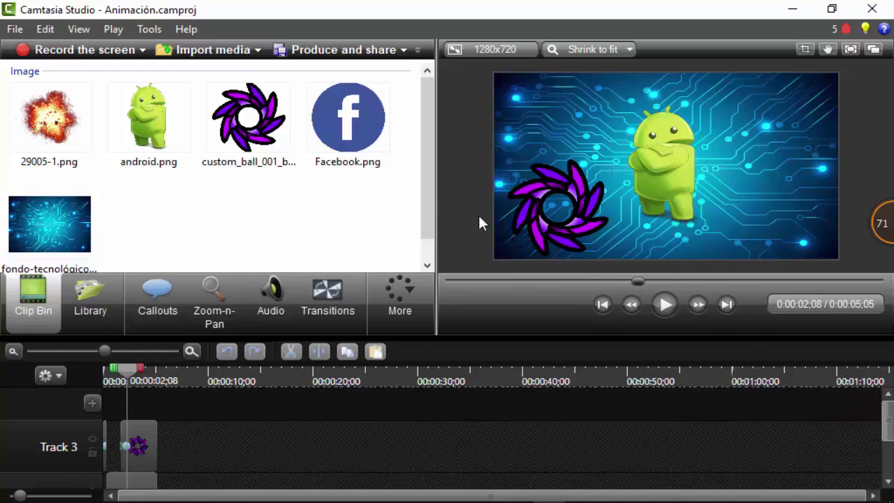
left_click(699, 302)
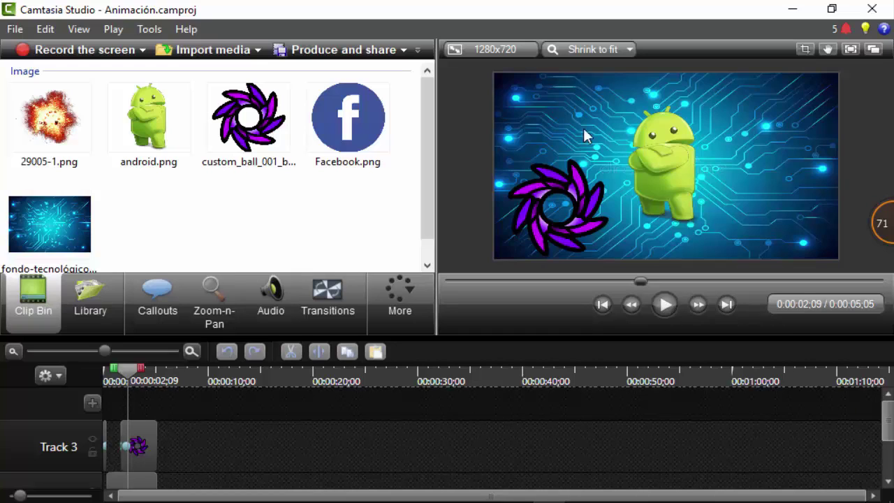
left_click(698, 303)
left_click(698, 304)
left_click(699, 304)
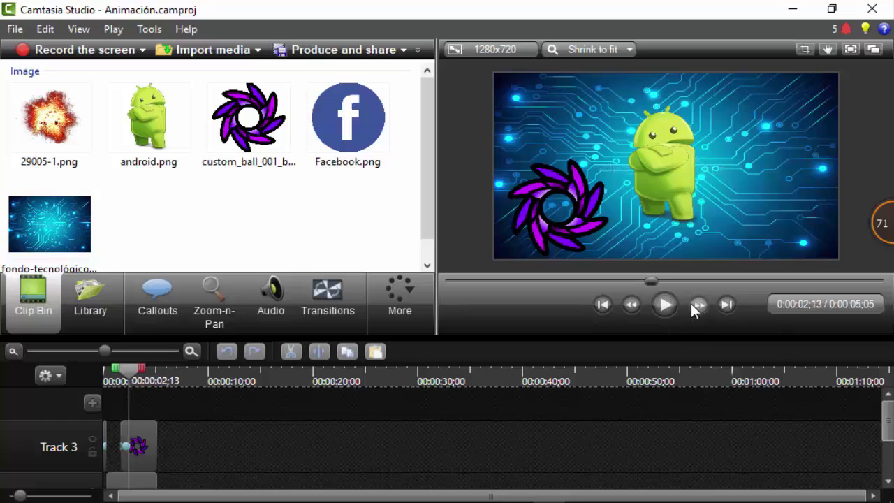
left_click(699, 303)
left_click(700, 303)
left_click(635, 299)
left_click(634, 299)
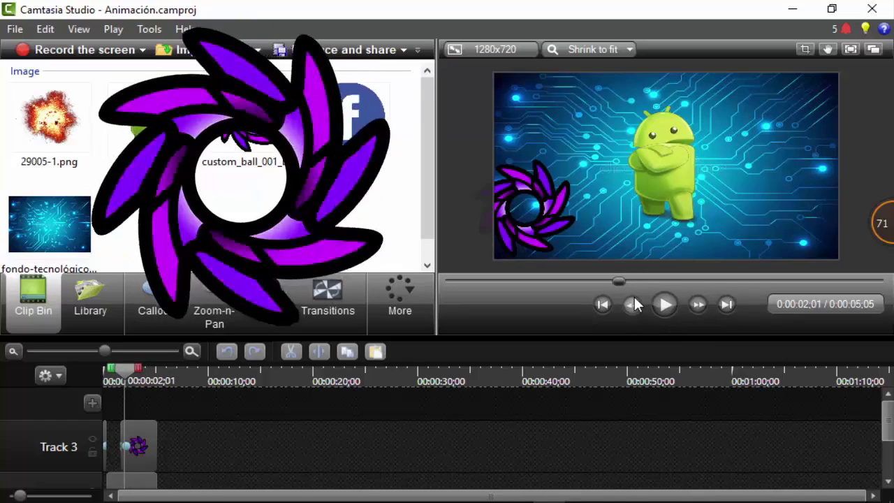
left_click(634, 299)
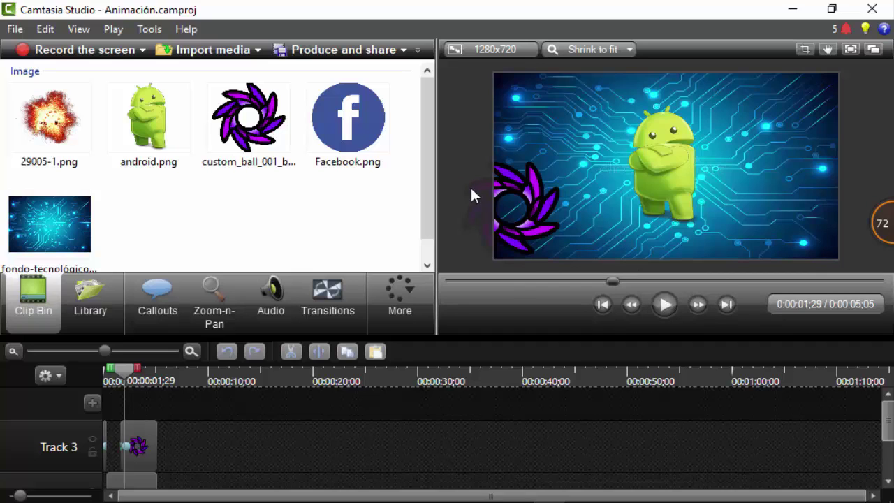
Step: Select all clips on the timeline tracks and cut them so the timeline is empty
scroll(195, 452, "down", 3)
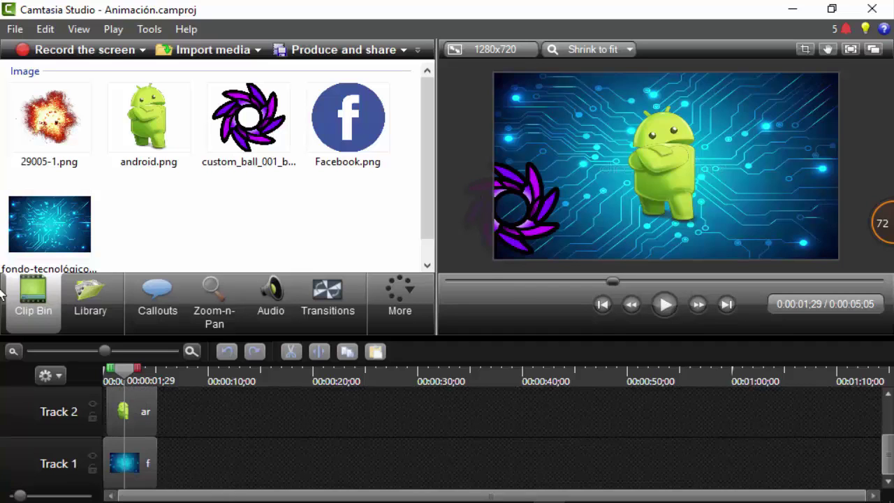
left_click_drag(144, 433, 46, 334)
left_click(291, 351)
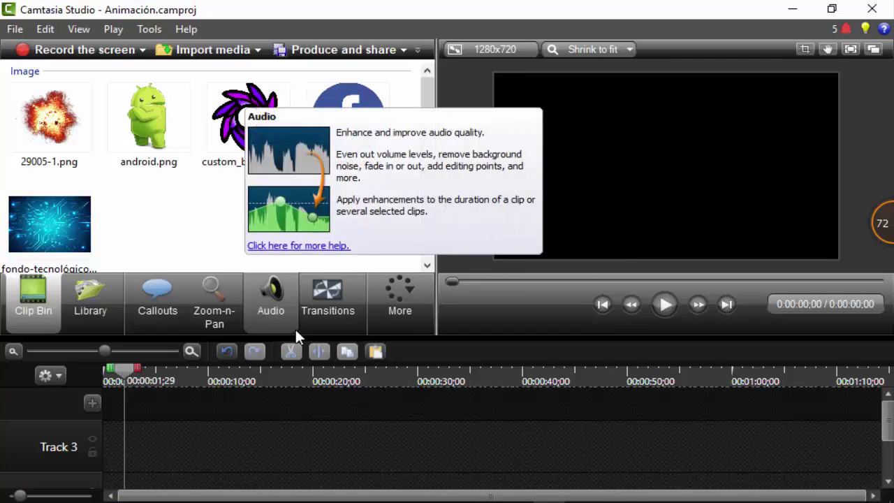
Step: Add the fondo-tecnológico image at the start of Track 1 and move it toward the canvas's upper-left corner
left_click_drag(58, 251, 165, 456)
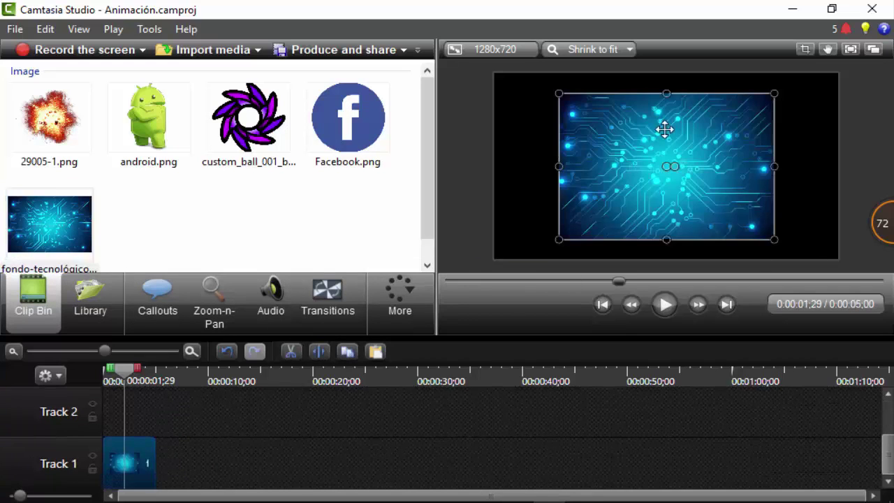
left_click_drag(572, 180, 508, 155)
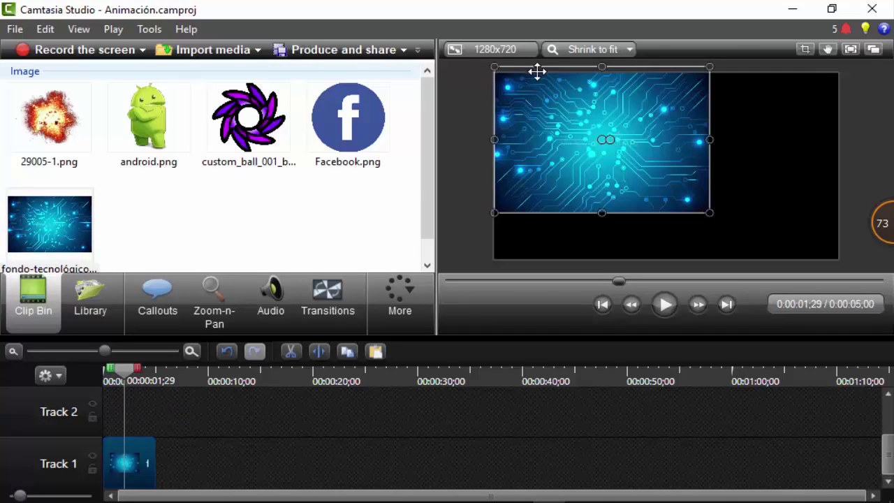
Step: Set the editing dimensions to 720p HD (1280x720)
left_click(482, 50)
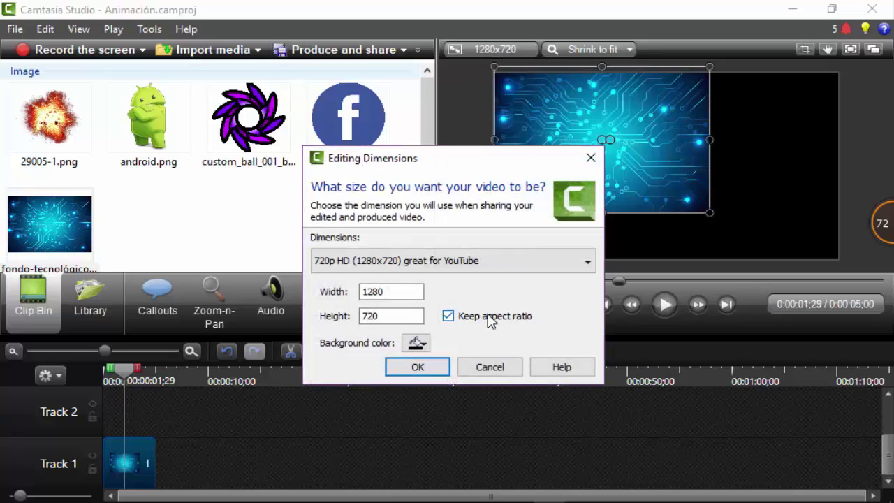
left_click(516, 277)
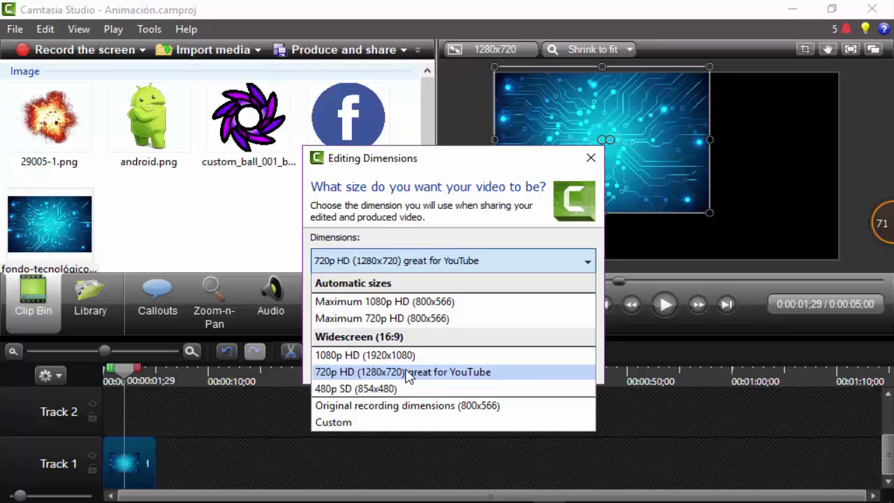
left_click(409, 375)
left_click(412, 365)
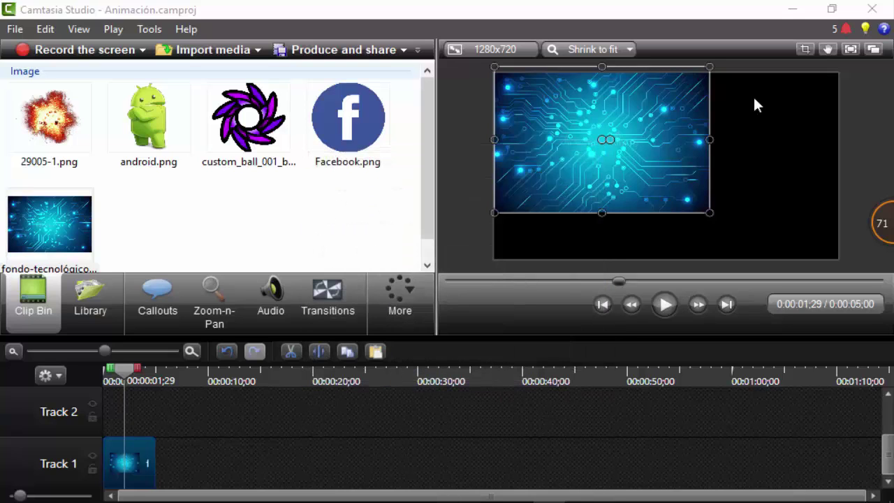
Step: Align the background image with the canvas's upper-left corner and stretch it to fill the whole canvas
mouse_move(629, 150)
left_mouse_down()
mouse_move(639, 166)
mouse_move(630, 160)
left_mouse_up()
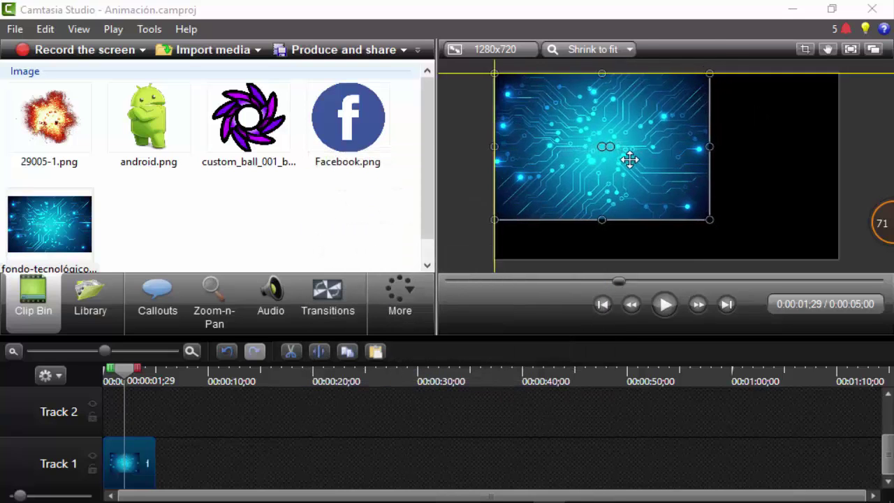
left_click_drag(710, 219, 781, 233)
left_click_drag(773, 166, 840, 180)
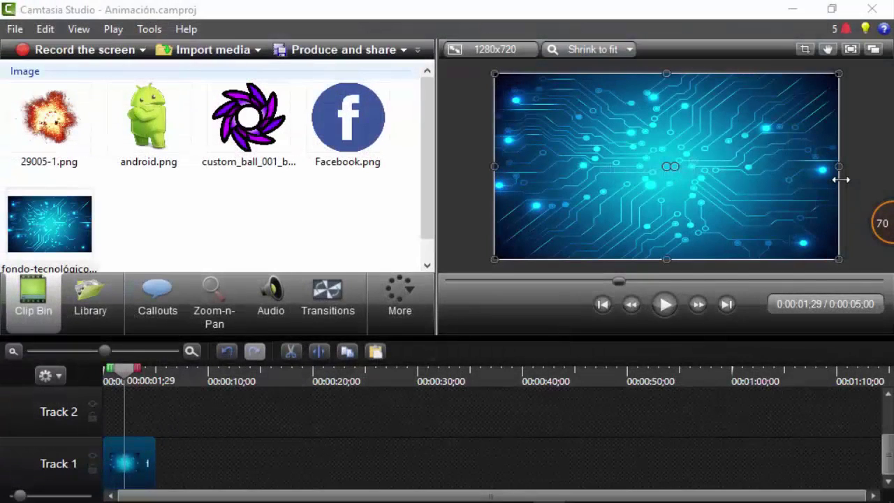
left_click(443, 398)
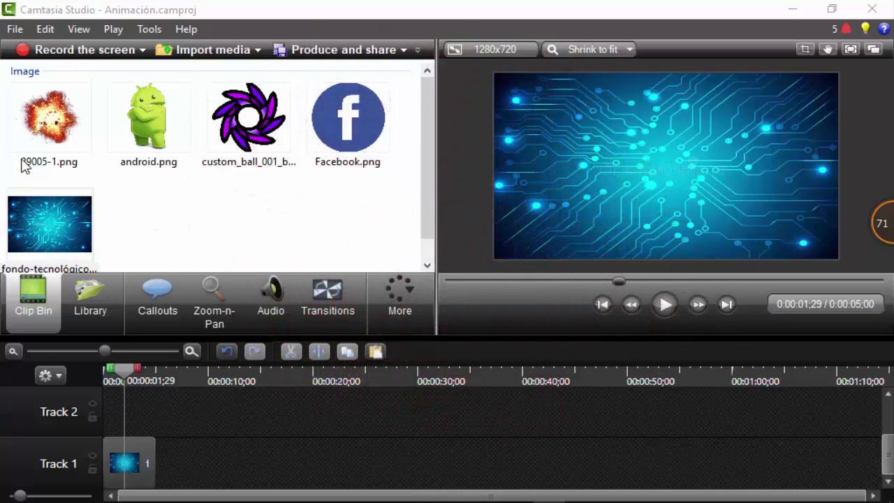
Step: Add the explosion image 29005-1.png to Track 2 and align it with the start of the timeline
left_click_drag(70, 119, 120, 417)
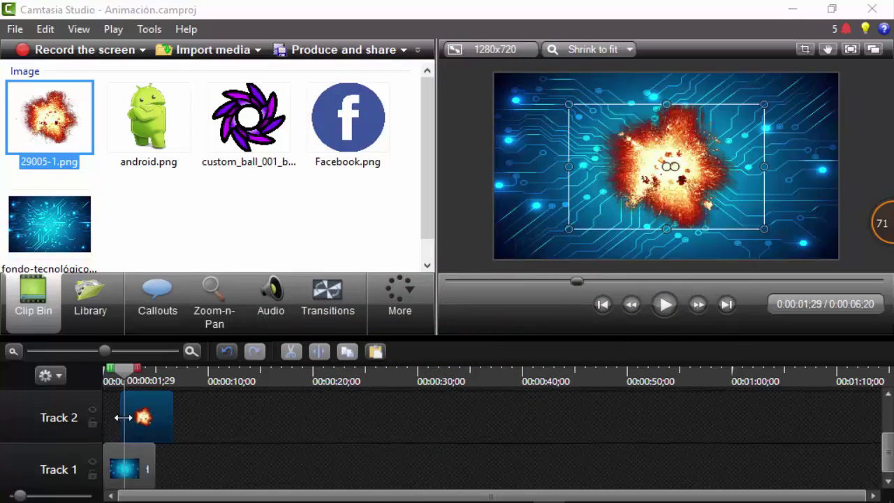
left_click(144, 417)
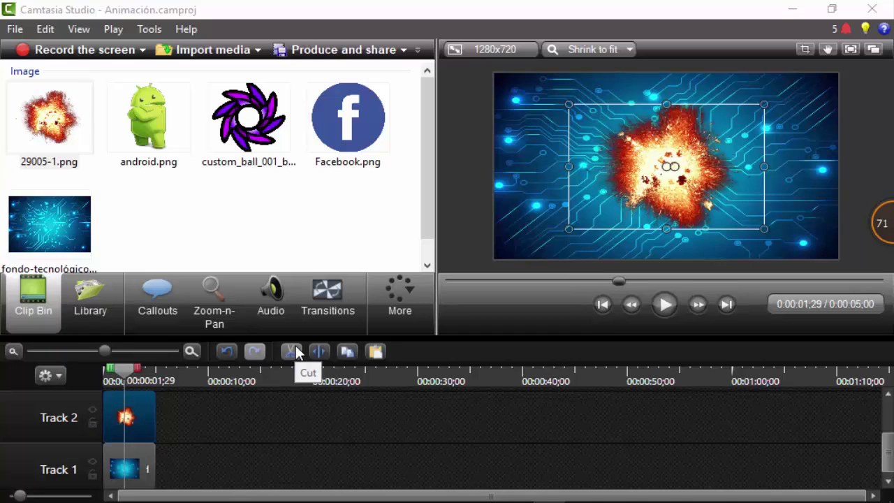
Step: Add a visual animation at the very start of the explosion clip and shrink the image's scale to 1%
left_click(397, 315)
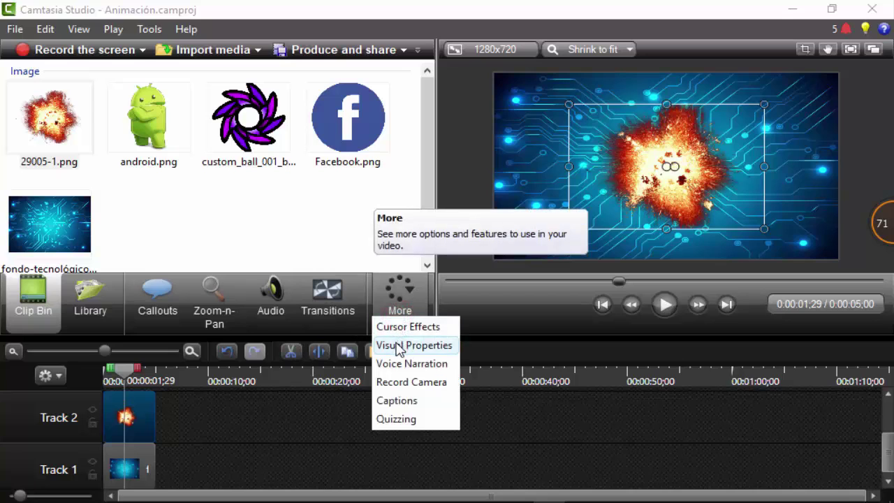
left_click(403, 347)
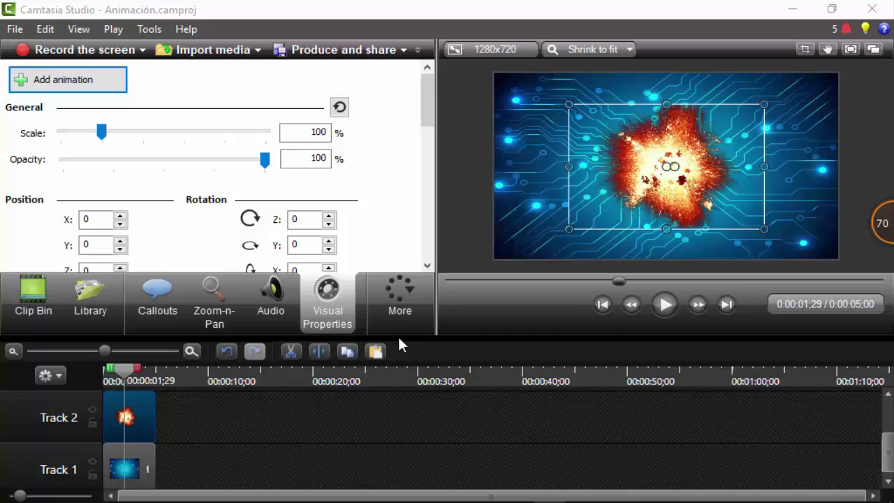
left_click(132, 369)
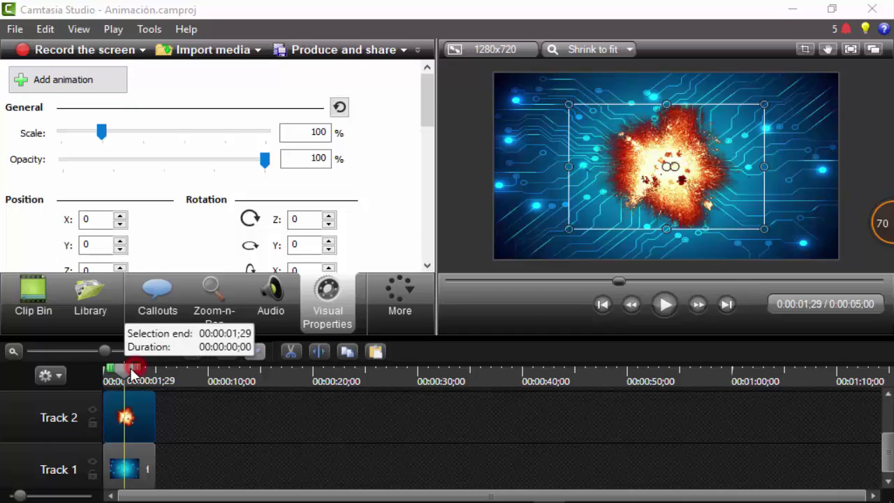
left_click_drag(133, 369, 112, 370)
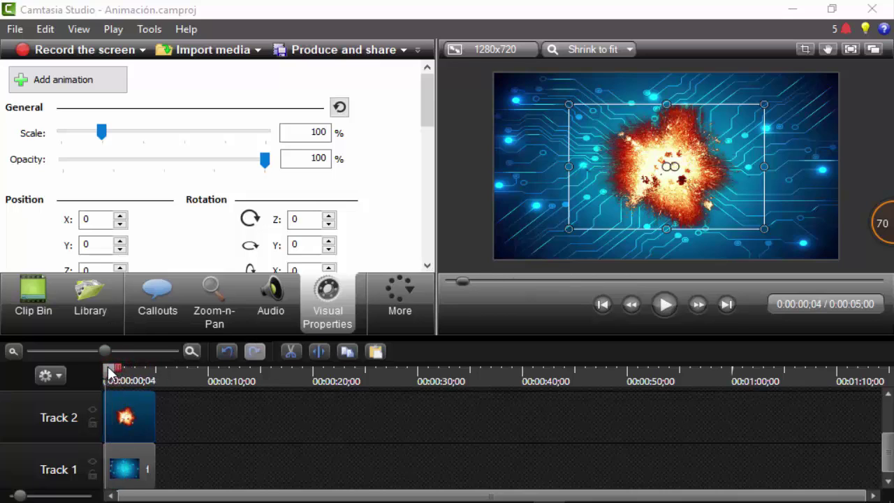
left_click(191, 353)
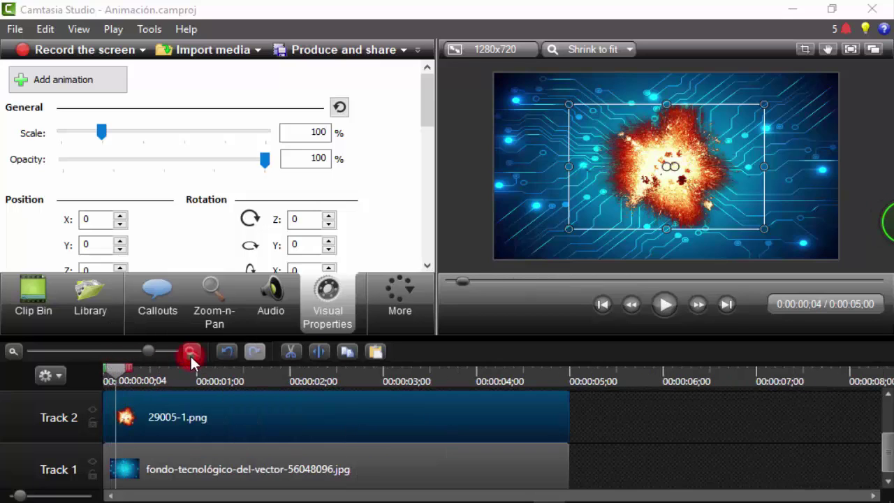
left_click(116, 378)
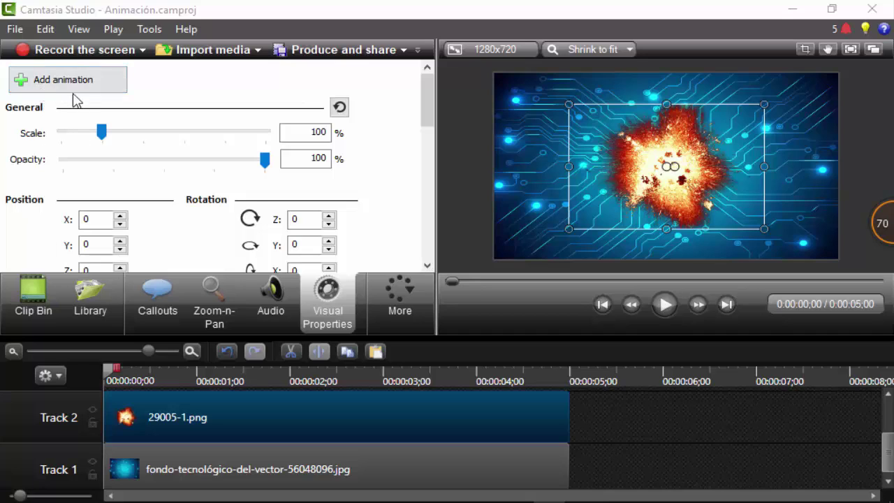
left_click(35, 82)
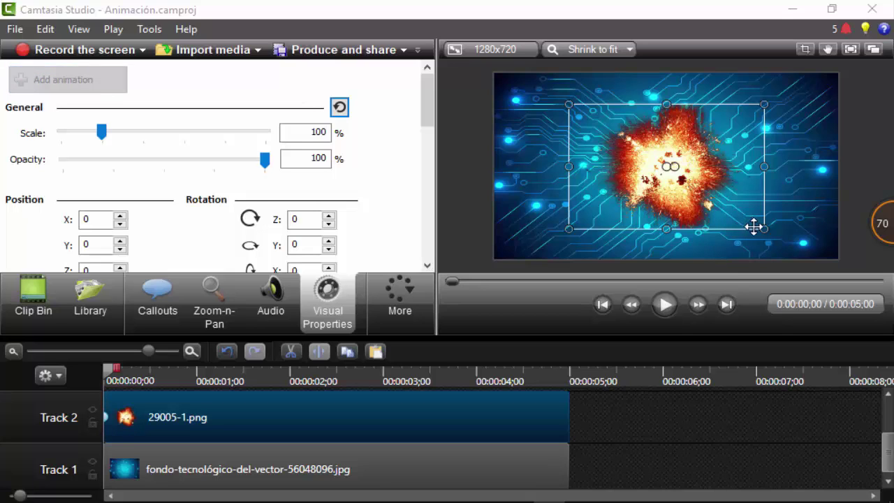
left_click_drag(102, 137, 62, 144)
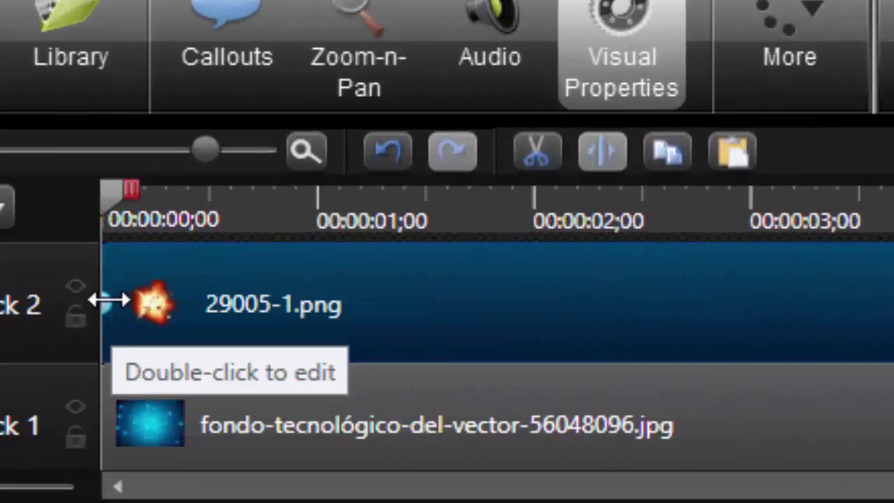
Step: Lengthen the explosion's shrink animation to about 21 frames and play it back from the start
left_click_drag(108, 415, 149, 421)
left_click_drag(207, 313, 243, 300)
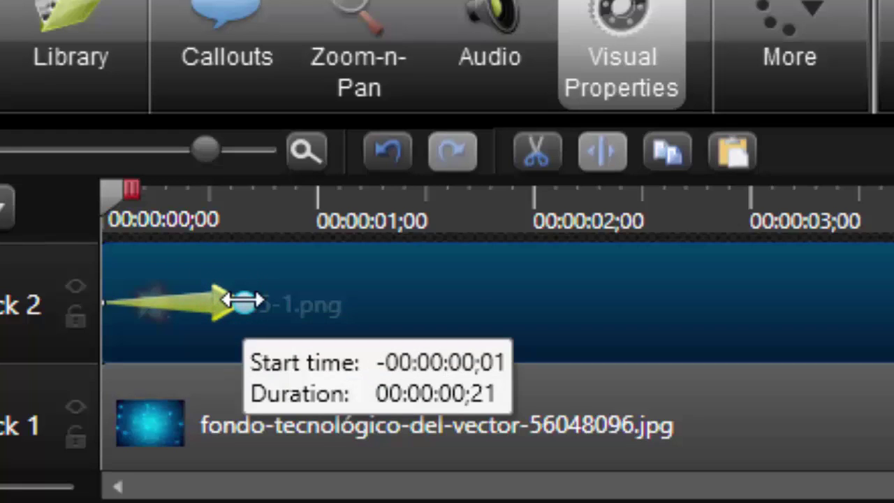
left_click_drag(242, 301, 244, 300)
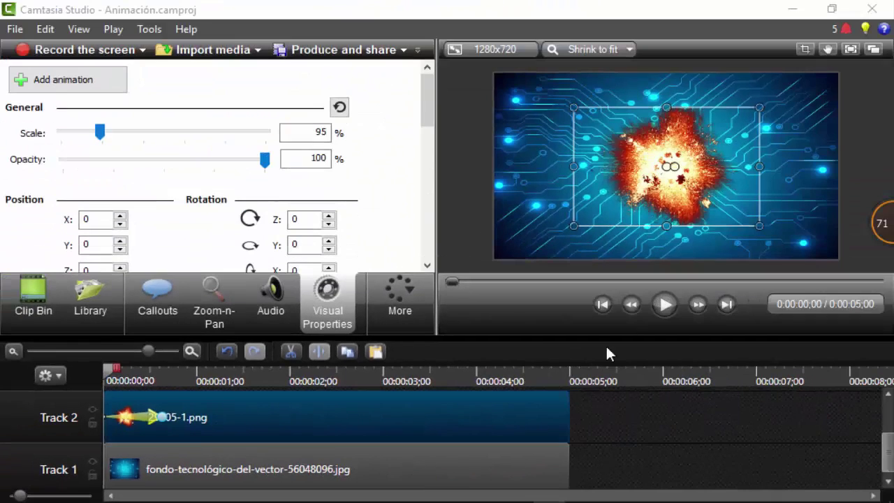
left_click(665, 304)
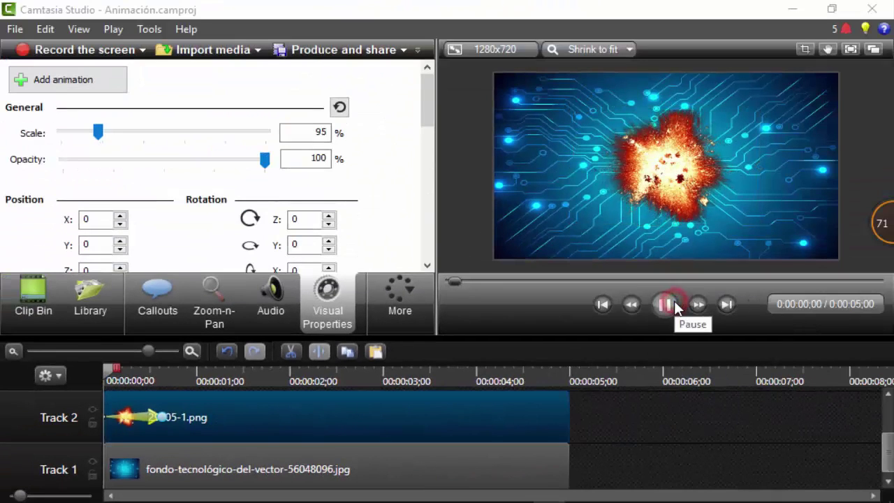
left_click(665, 304)
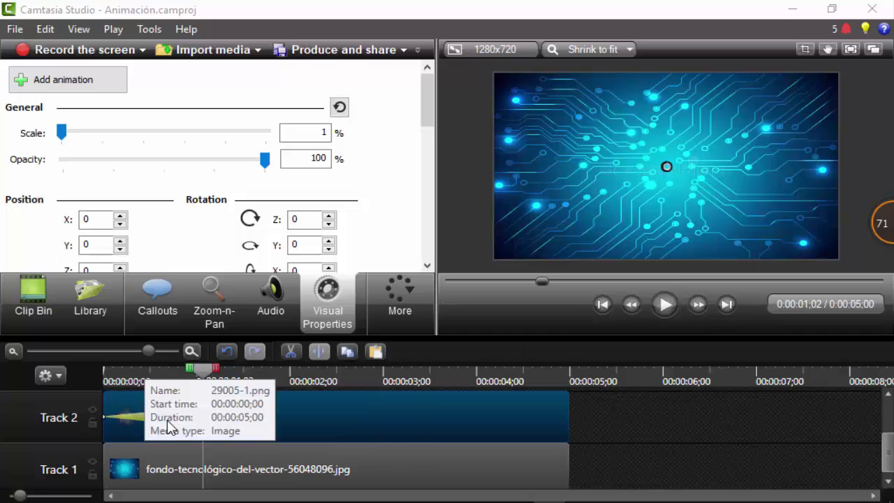
Step: Extend the explosion's shrink animation to end at about two seconds and preview it from the start
left_click_drag(180, 416, 276, 419)
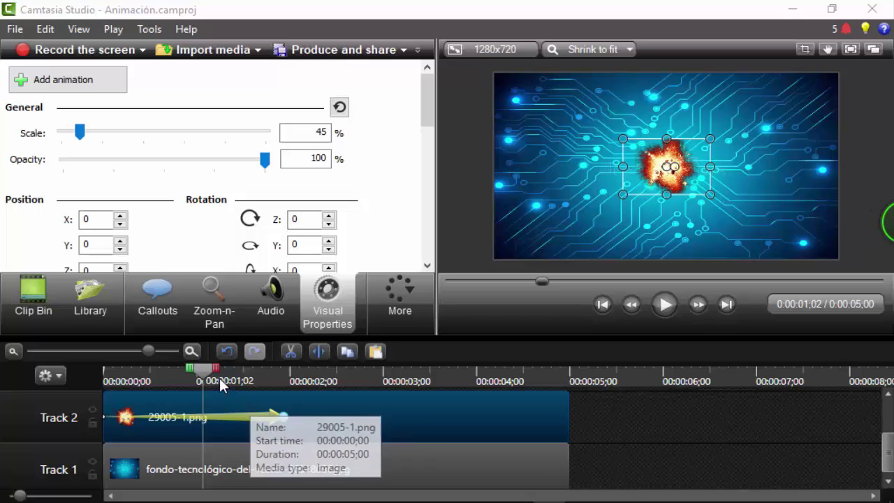
left_click_drag(204, 369, 191, 369)
left_click_drag(22, 422, 28, 419)
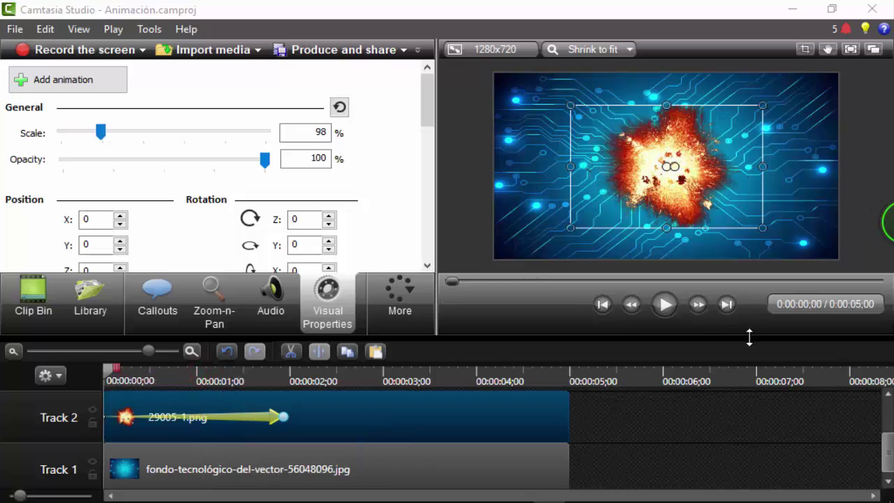
left_click(674, 312)
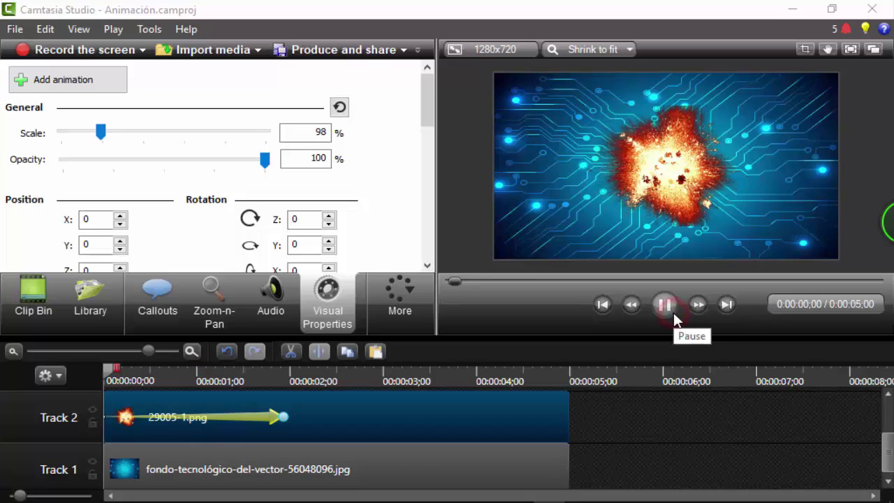
left_click(673, 313)
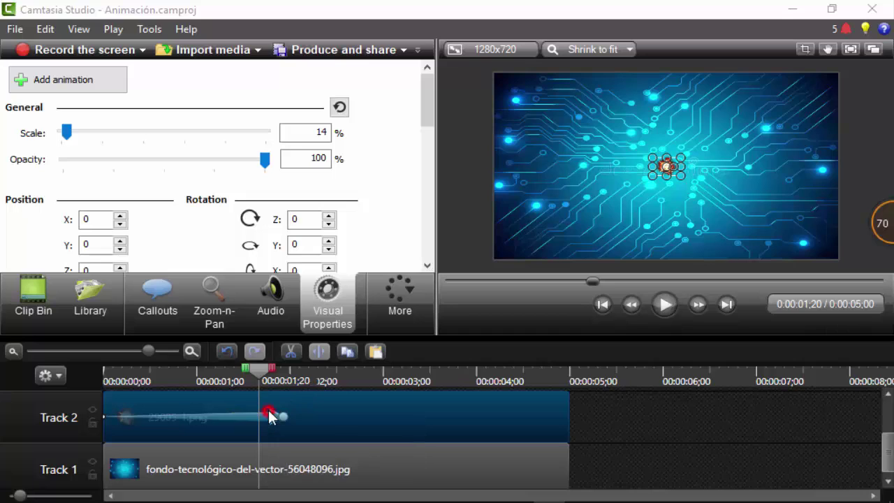
Step: Delete the shrink animation from the explosion clip and return the playhead to the start
right_click(269, 415)
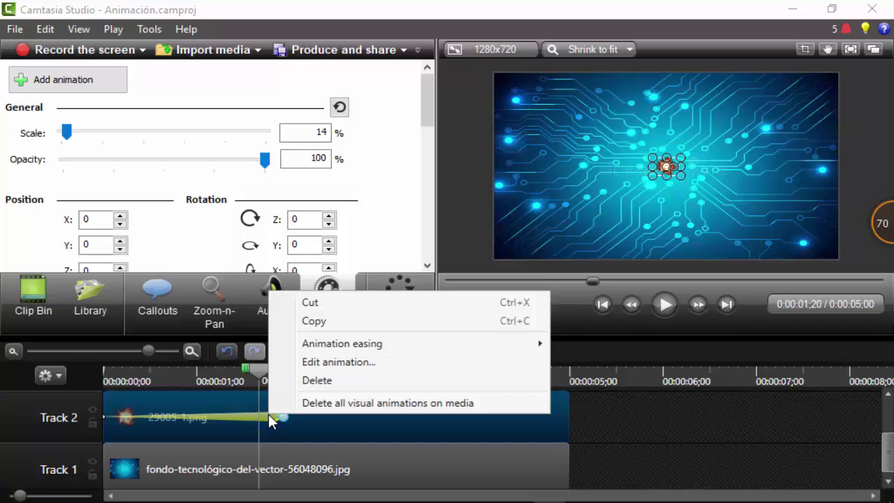
left_click(309, 380)
left_click_drag(255, 375, 175, 377)
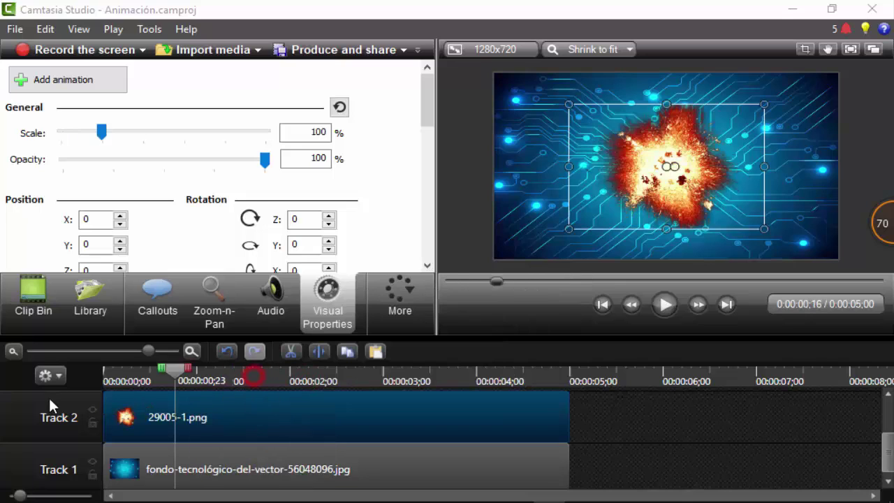
left_click_drag(48, 396, 42, 397)
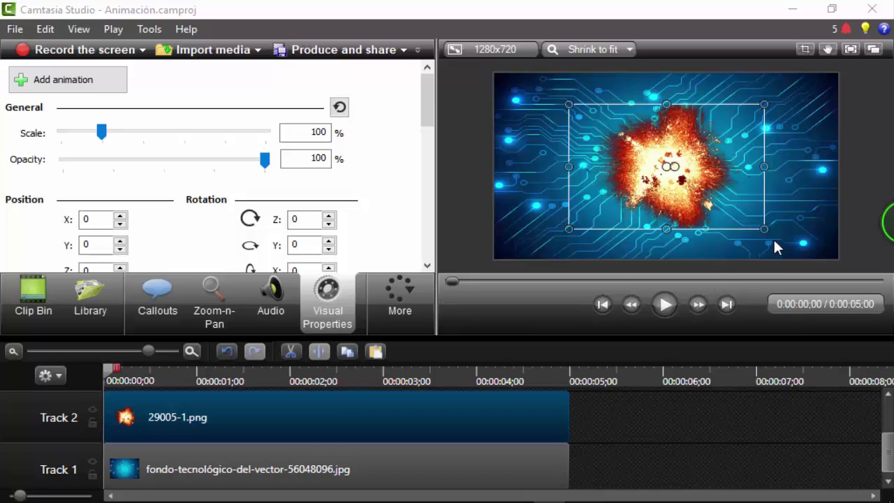
Step: Reduce the explosion to 1% scale, animate it growing to 150% over about one second, and preview it
mouse_move(764, 229)
left_mouse_down()
mouse_move(655, 159)
mouse_move(748, 218)
mouse_move(760, 246)
left_mouse_up()
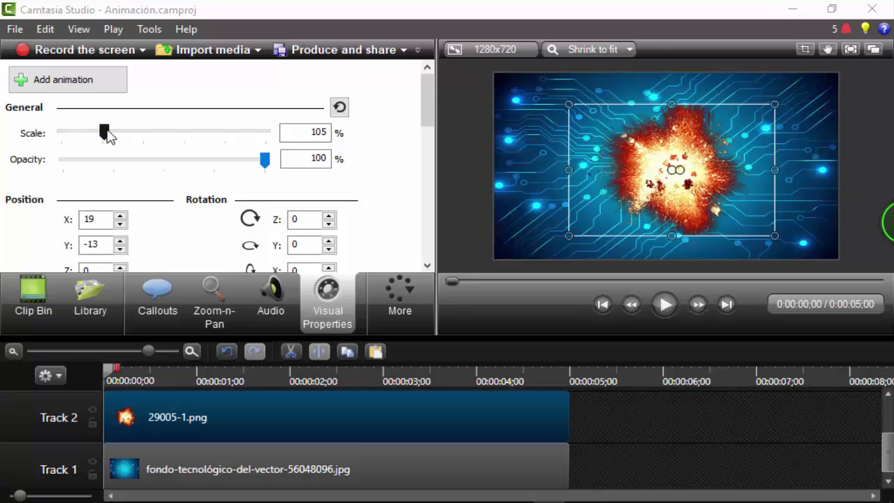
left_click_drag(107, 133, 47, 148)
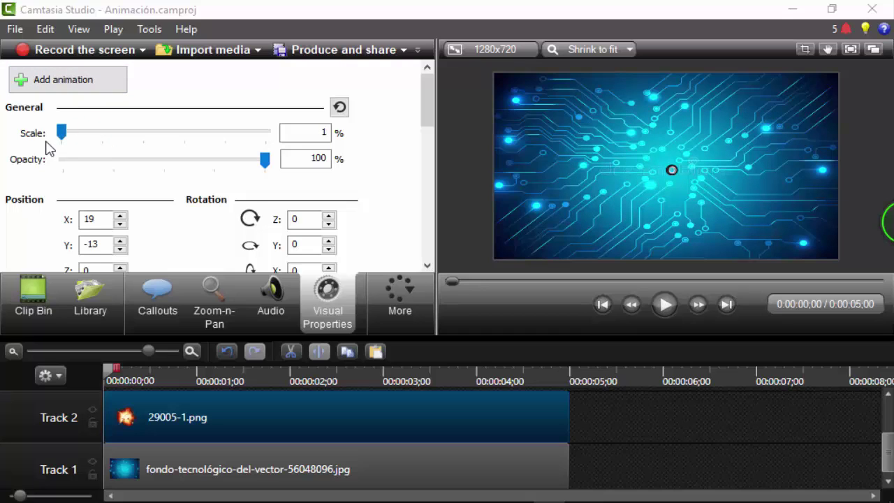
left_click(62, 85)
left_click_drag(61, 132, 87, 135)
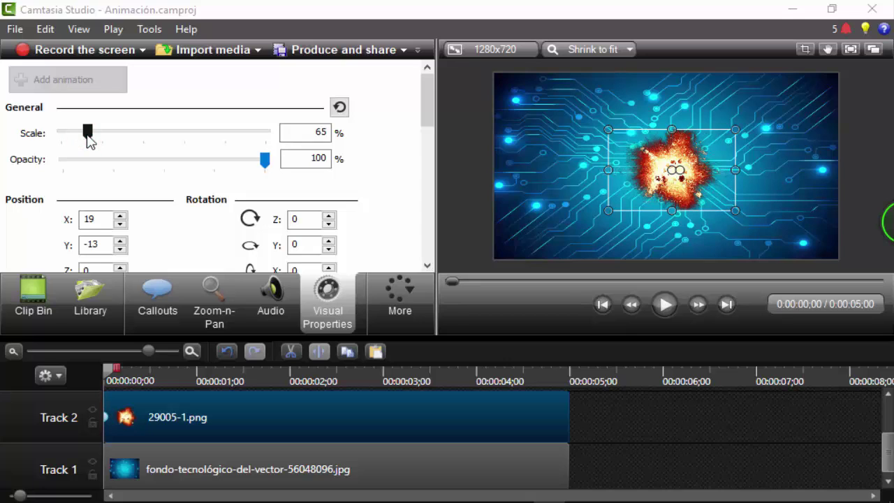
left_click_drag(89, 140, 123, 134)
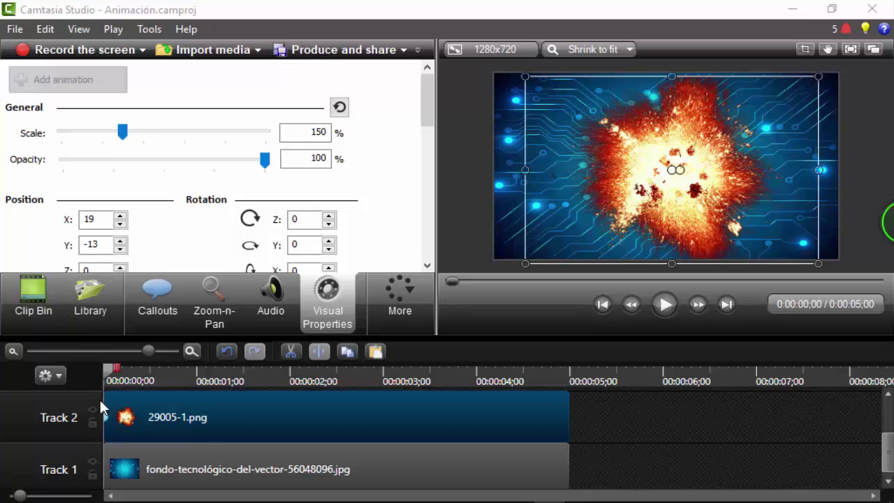
left_click_drag(108, 417, 202, 422)
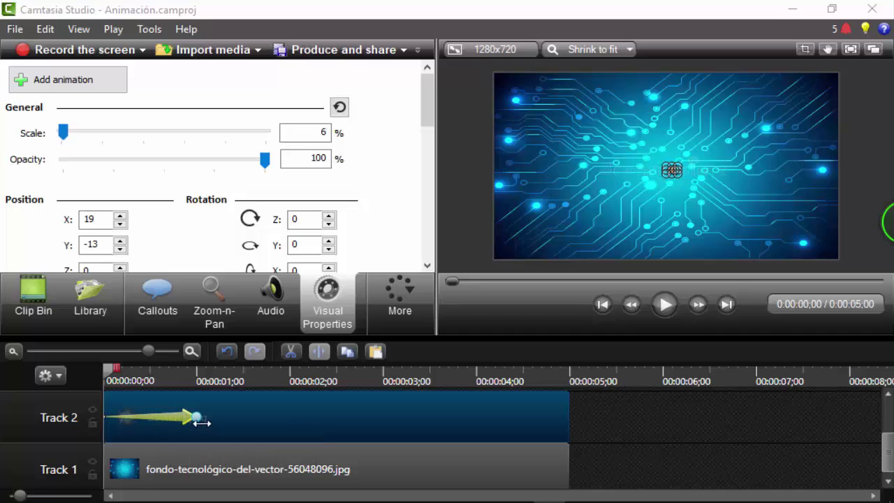
left_click(671, 313)
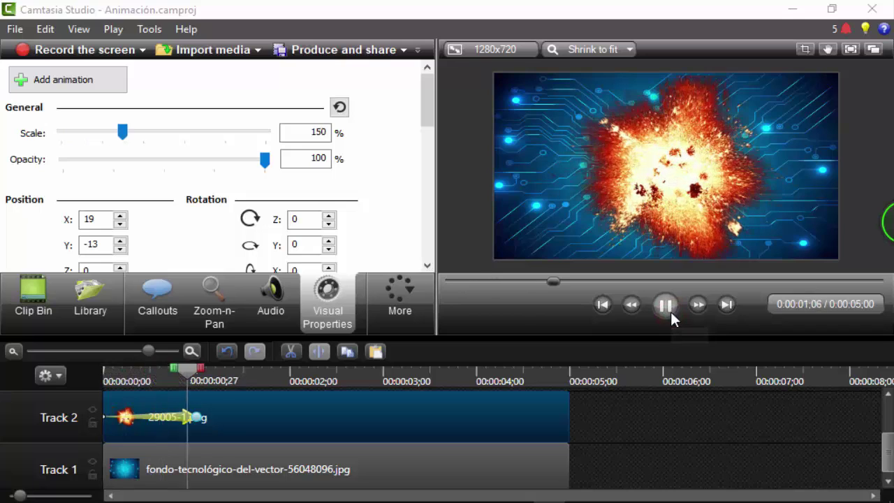
left_click(670, 312)
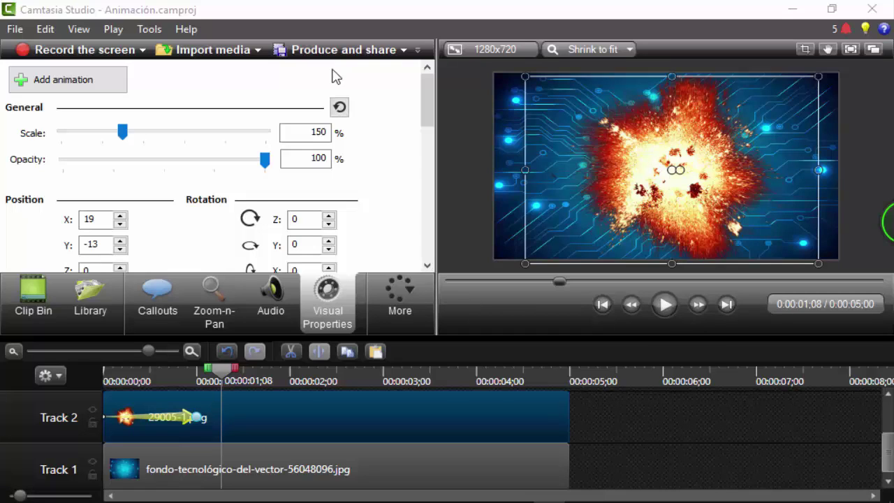
Step: Replace the Track 2 explosion with the custom_ball image from the timeline's start, shrunk to 42% and placed off the canvas's lower-left edge
left_click(25, 318)
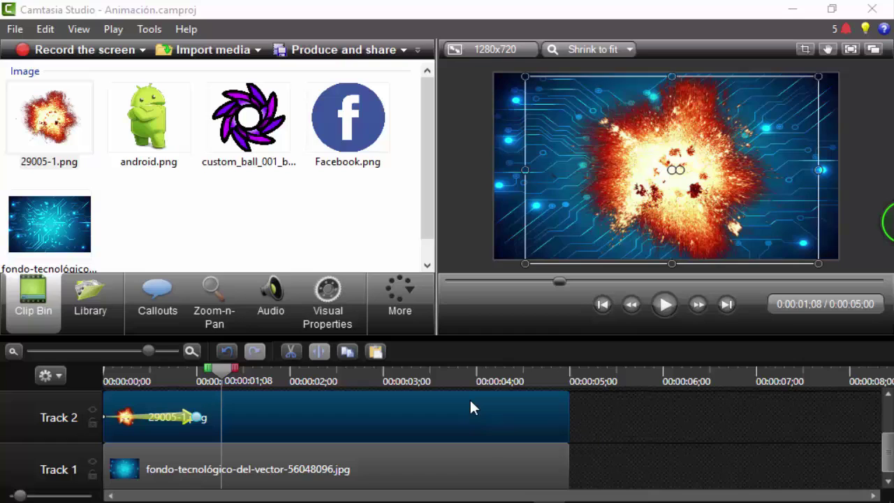
key("Delete")
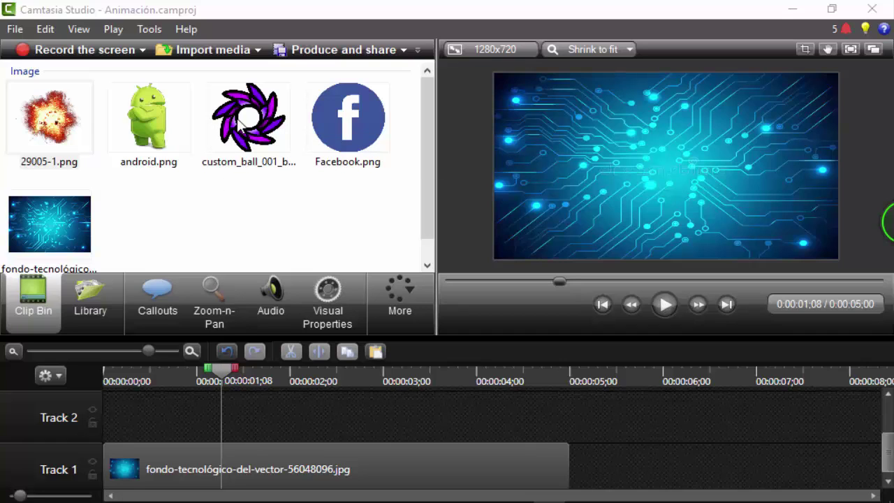
left_click_drag(237, 120, 160, 413)
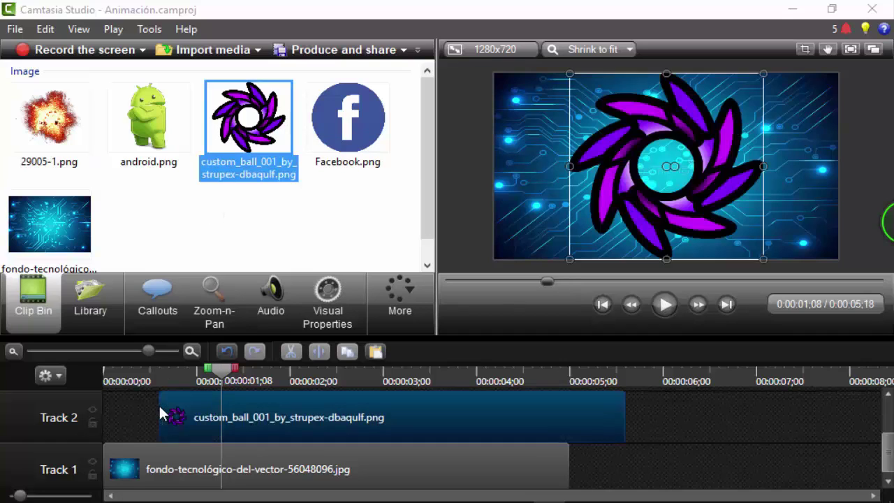
left_click_drag(241, 423, 216, 423)
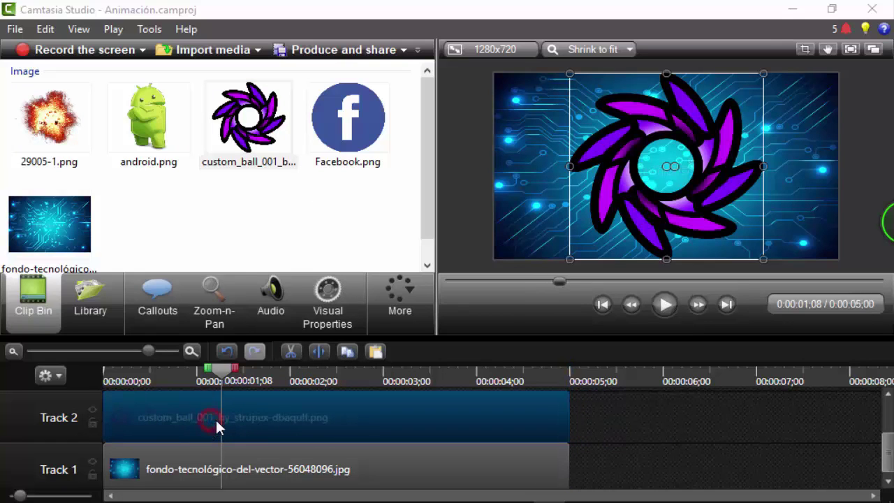
left_click_drag(764, 73, 419, 207)
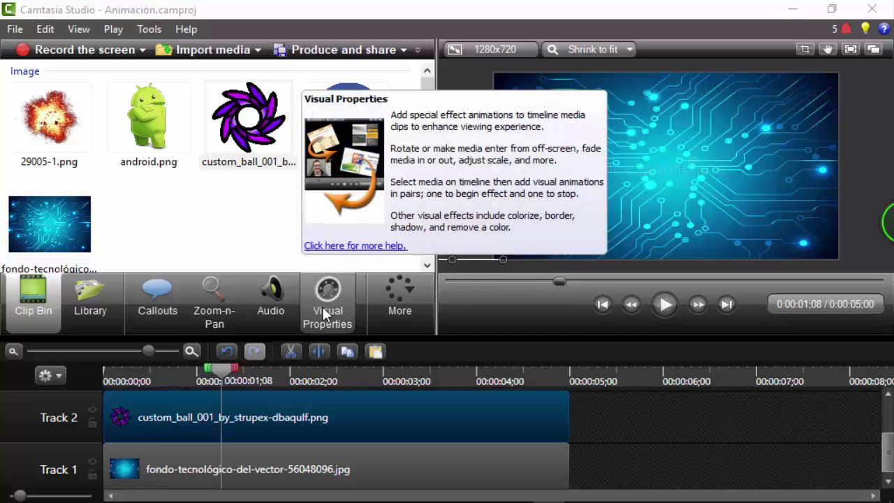
Step: Add a one-second animation at the ball clip's start that moves the ball horizontally to X 0, Y -170
left_click(322, 304)
left_click_drag(209, 385, 102, 381)
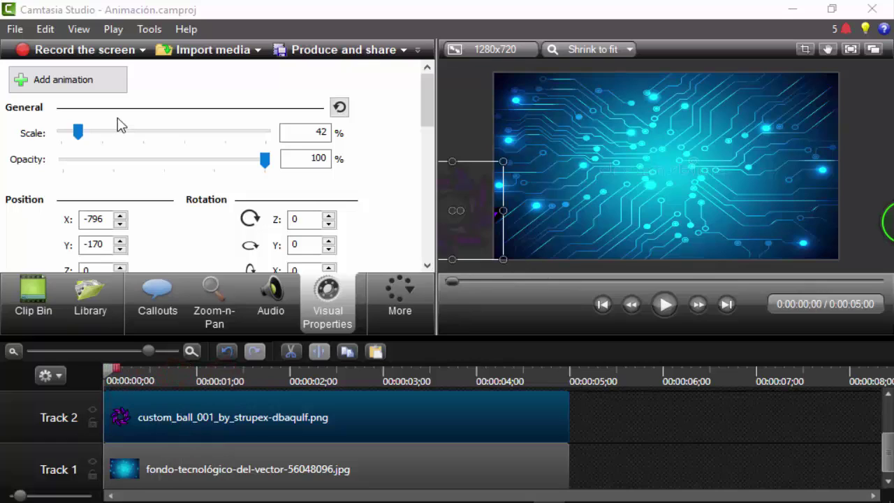
left_click(92, 80)
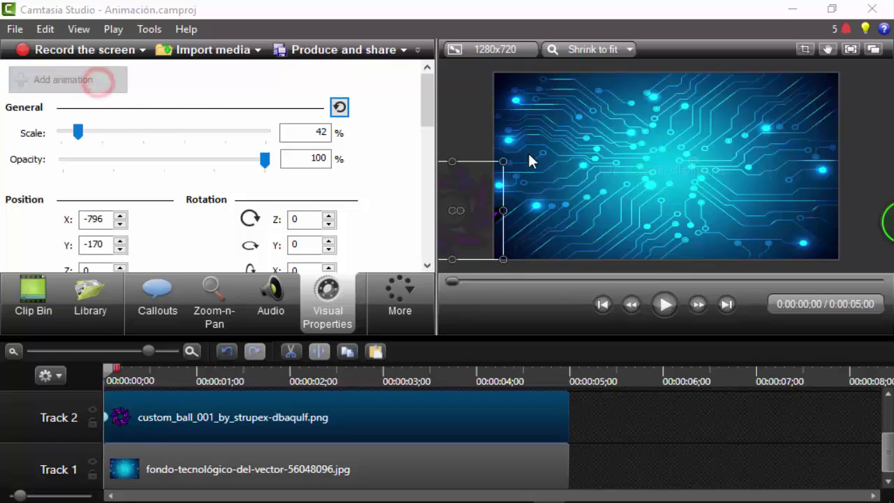
left_click_drag(480, 208, 694, 212)
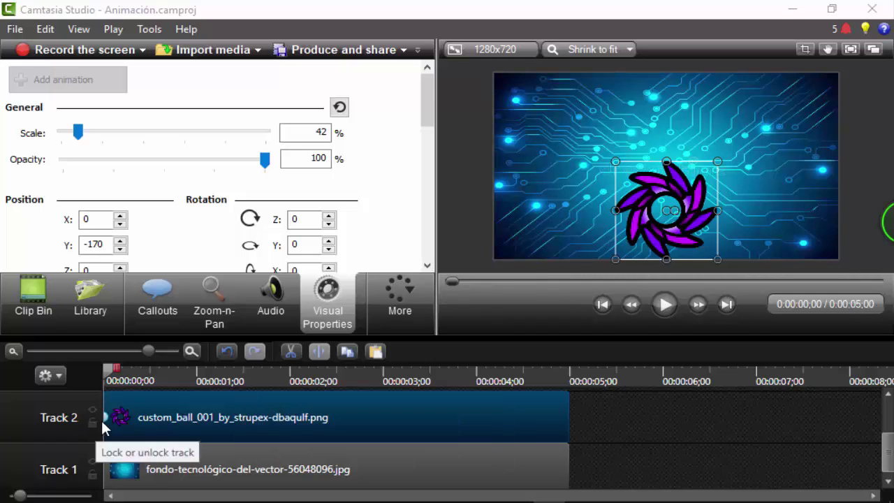
left_click_drag(114, 418, 197, 417)
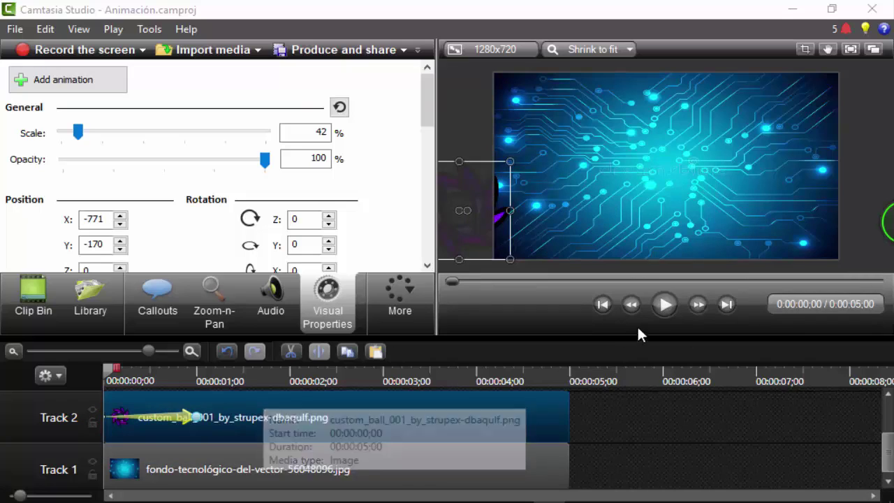
Step: Add a second ball animation at 0:00:01;12 that moves it off the canvas's left edge to X -798, Y -157, lengthen it and preview it
left_click(662, 313)
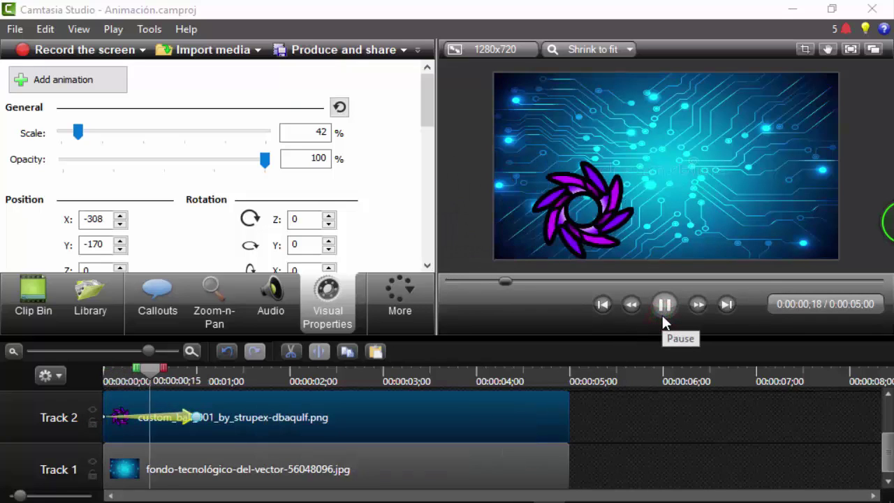
left_click(662, 314)
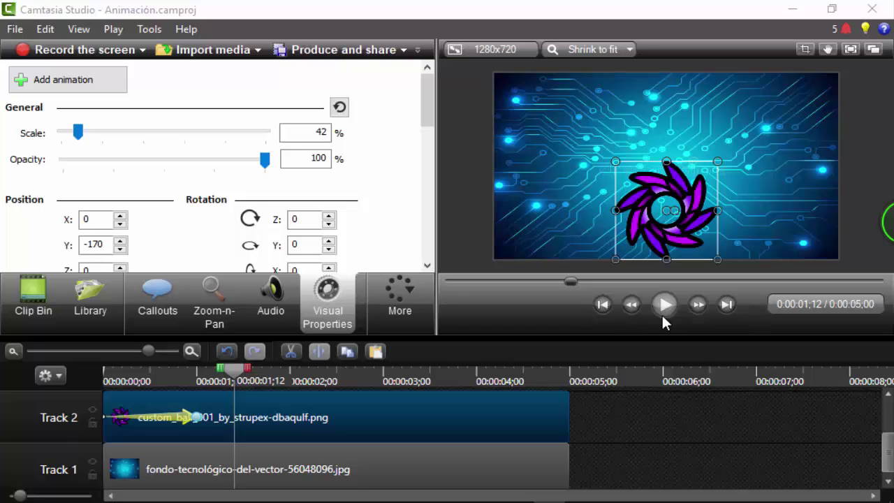
left_click(75, 90)
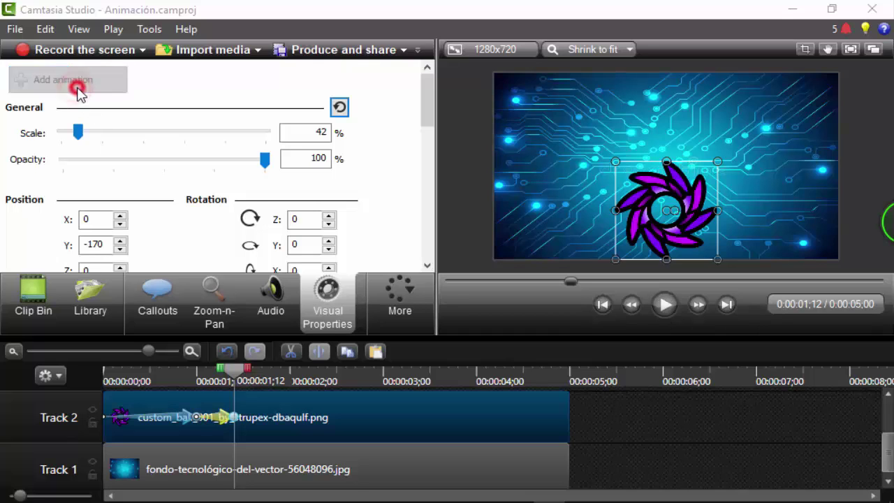
left_click_drag(628, 235, 449, 232)
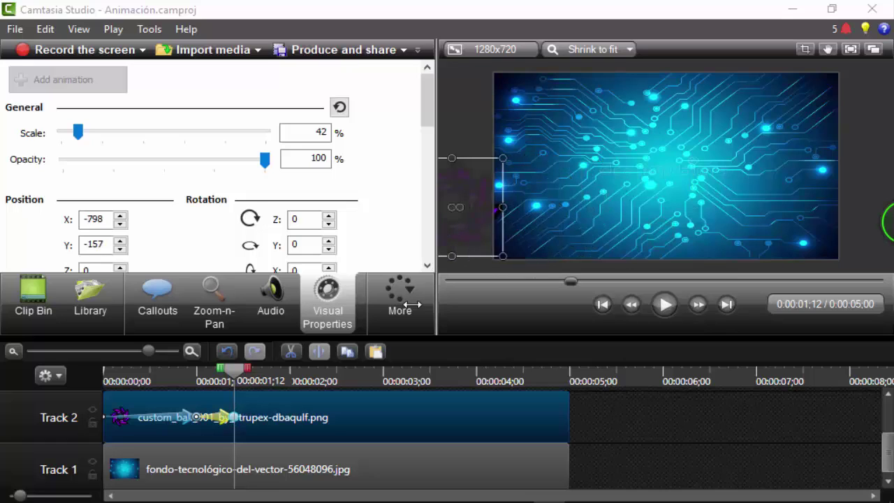
left_click_drag(241, 414, 267, 417)
key("ctrl+Home")
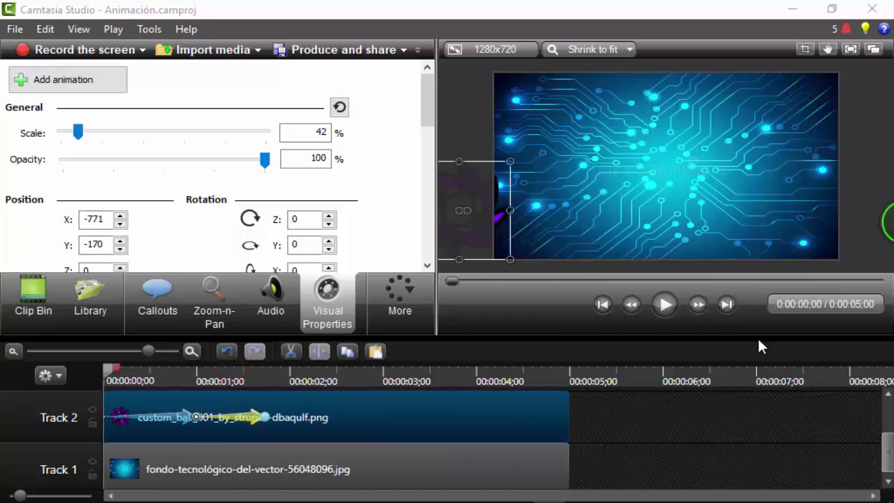
left_click(672, 312)
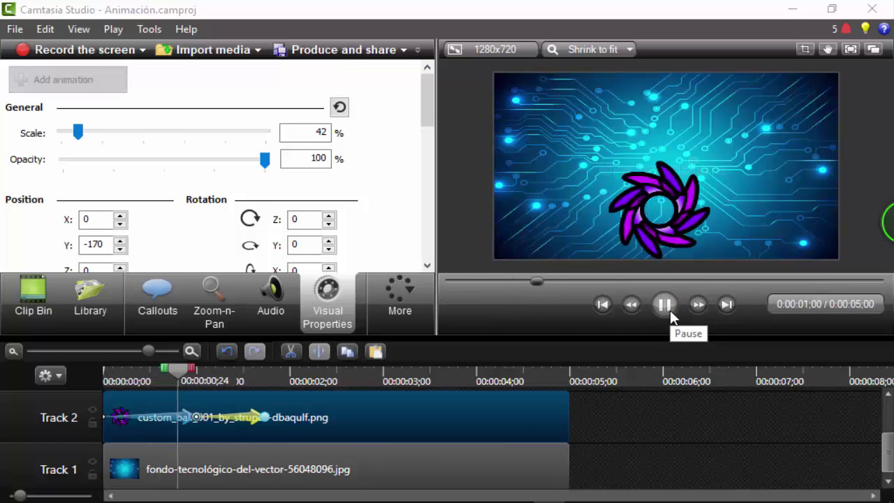
left_click(667, 308)
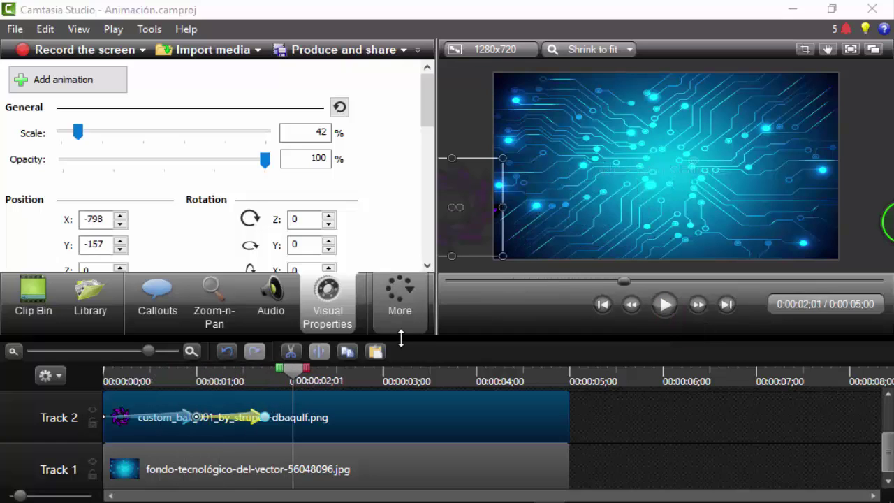
Step: Replace the ball's return animation with one spinning it to about -2303° on Z, extend it to about 0:00:02;08, and preview it
right_click(250, 419)
left_click(283, 384)
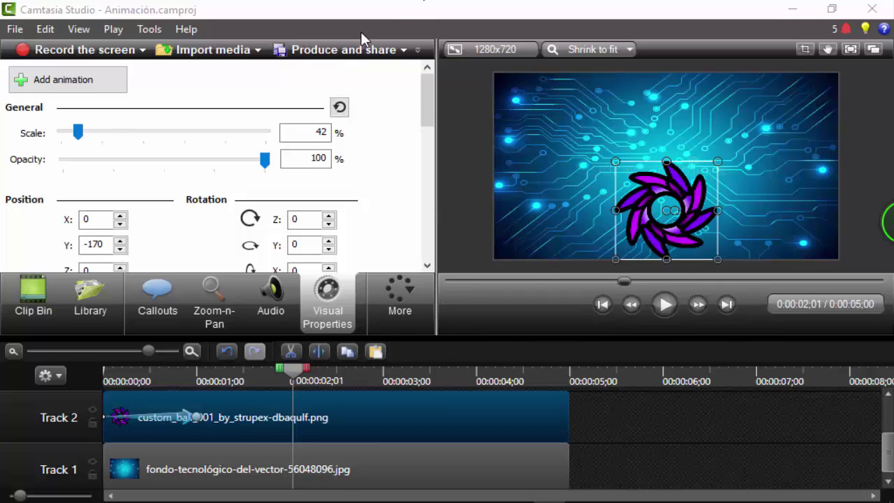
left_click(90, 83)
mouse_move(667, 210)
left_mouse_down()
mouse_move(660, 206)
mouse_move(671, 216)
mouse_move(664, 201)
left_mouse_up()
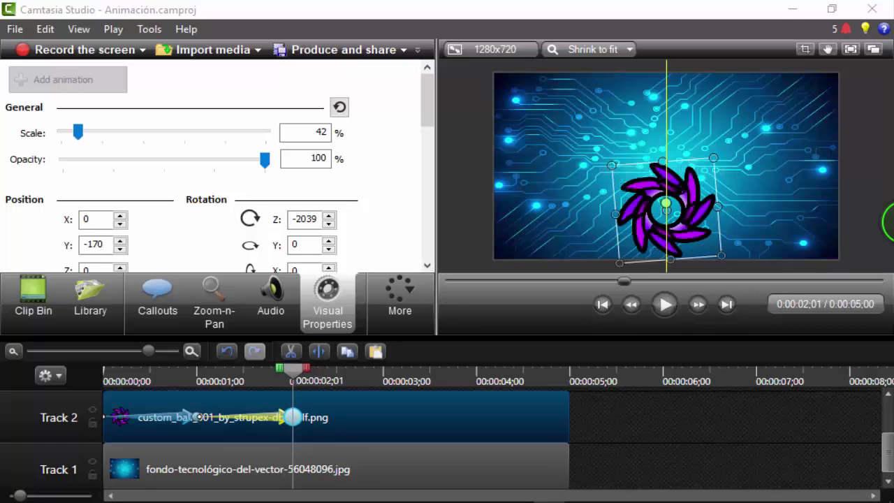
left_click_drag(292, 413, 312, 417)
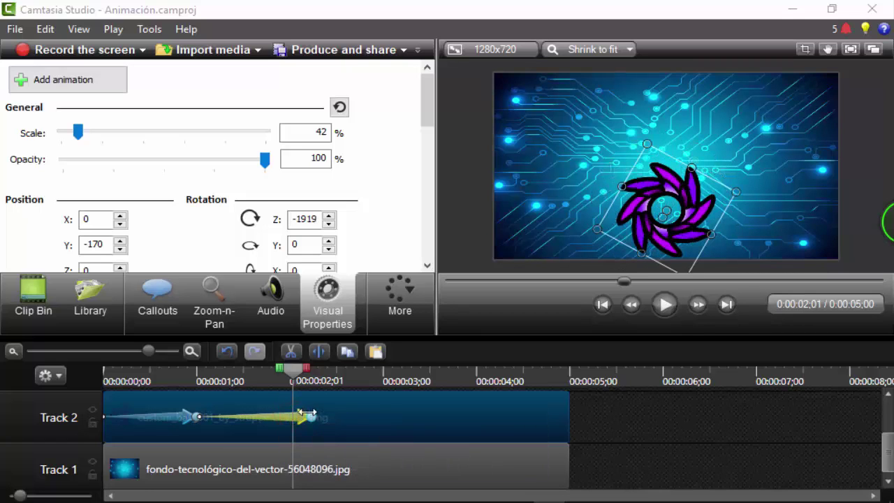
left_click(309, 415)
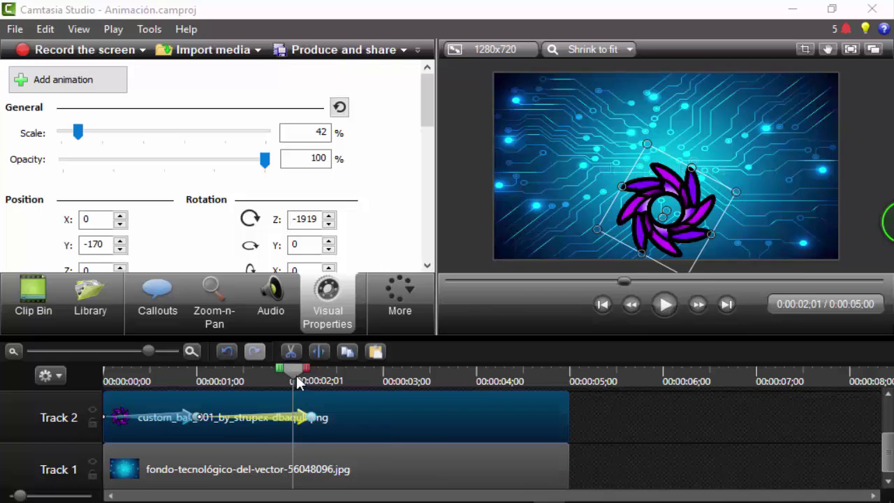
left_click_drag(296, 376, 234, 376)
left_click(663, 305)
left_click(662, 305)
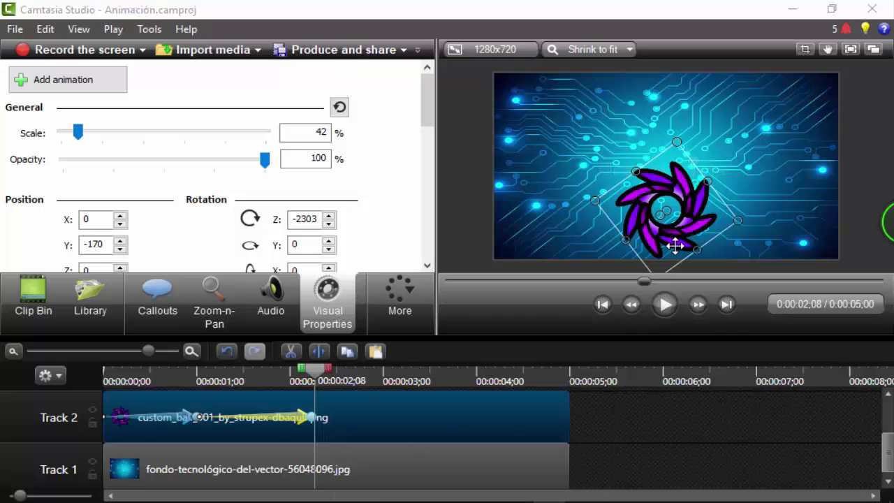
Step: Increase the ball's Z rotation to about -2936°, stretch the spin animation nearly to the clip's end, and preview it
left_click_drag(667, 208, 538, 213)
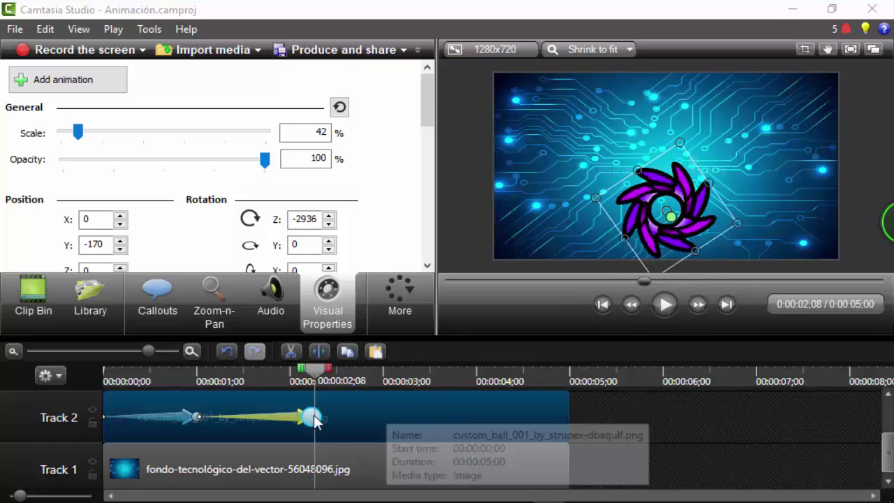
left_click_drag(310, 412, 553, 417)
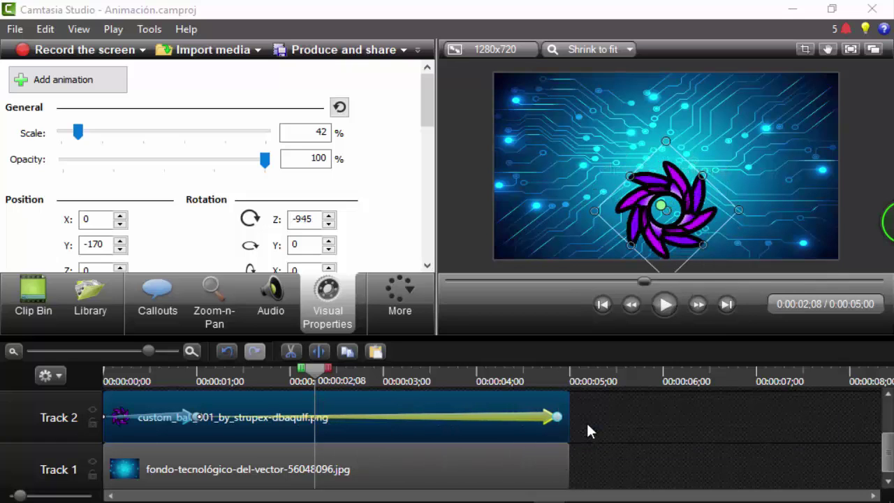
left_click(663, 305)
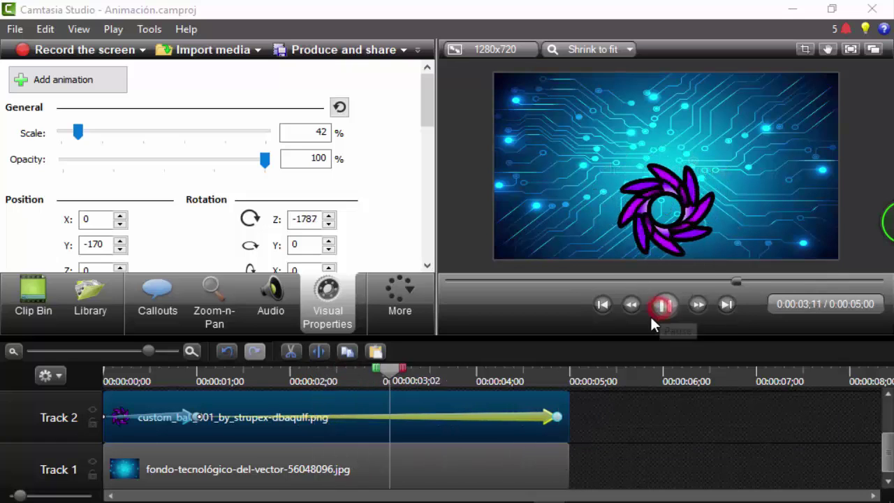
left_click(650, 315)
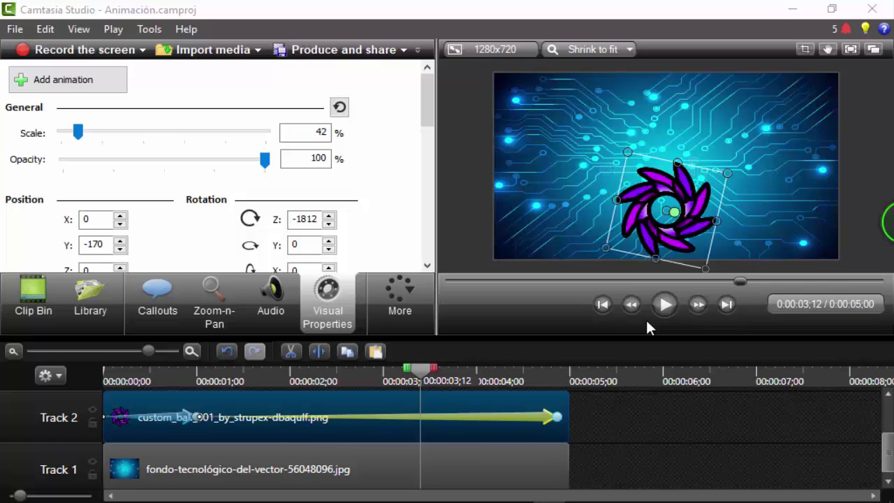
Step: Delete all the ball clip's animations, place the ball off the canvas's left edge at X -796, Y -170, and return the playhead to the start
left_click_drag(705, 126, 768, 132)
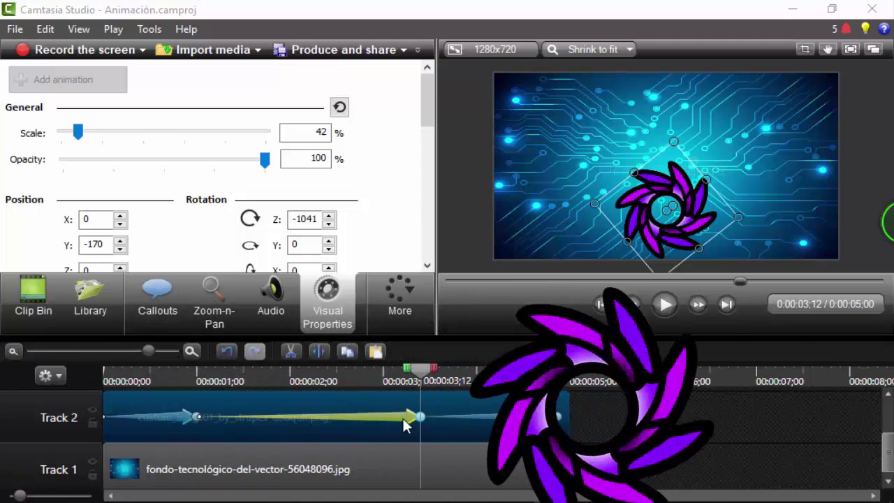
left_click(294, 354)
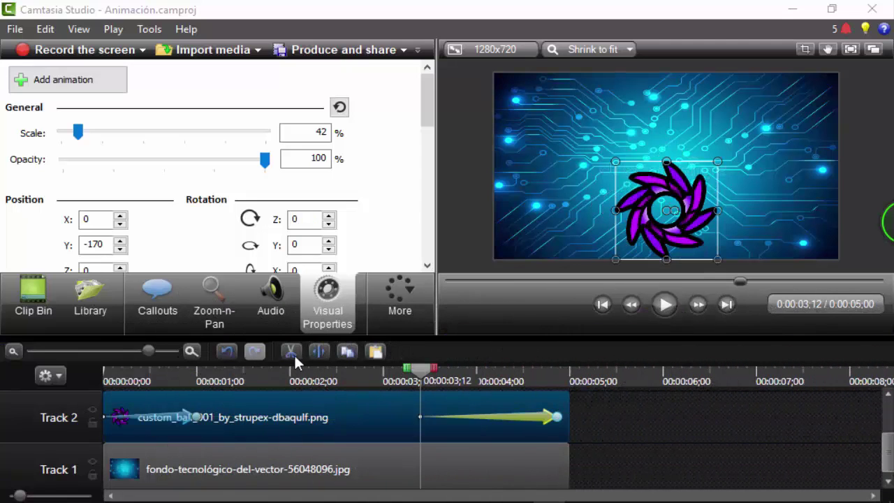
left_click(184, 415)
key("Delete")
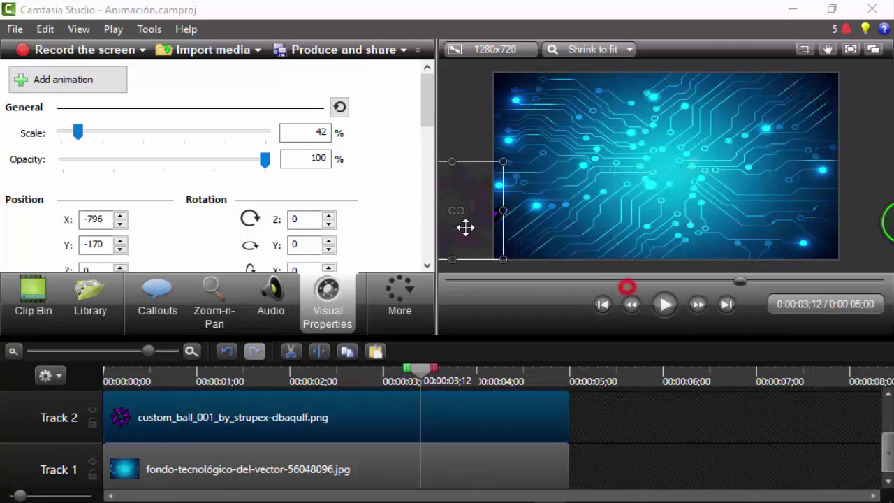
left_click(105, 411)
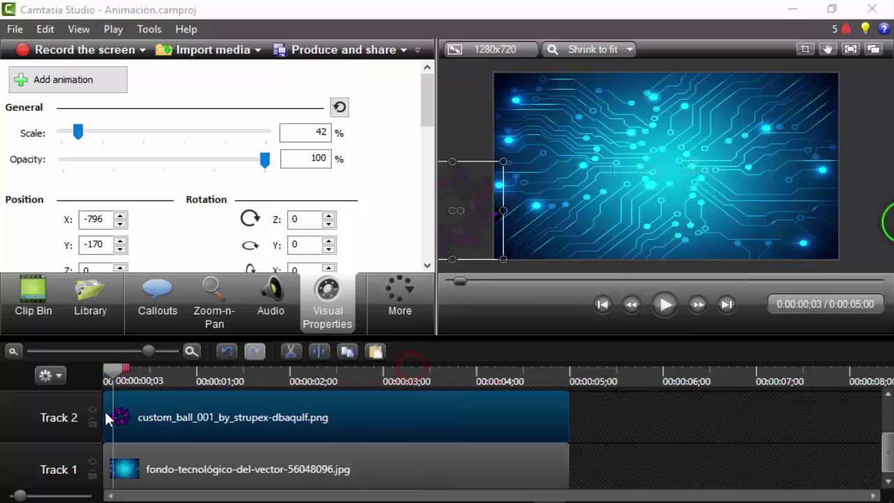
left_click(104, 374)
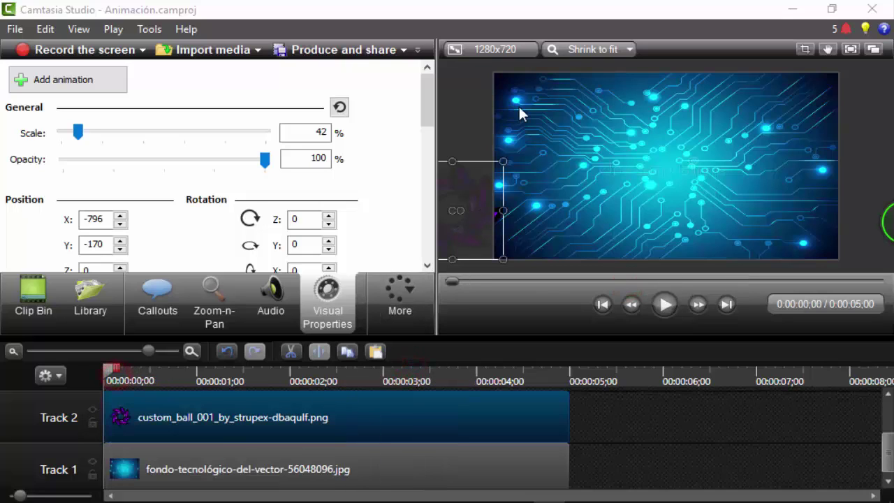
Step: Add a start animation moving the ball to X -15, Y -180 with Z rotation -2218, stretch it to about three seconds, and preview it
left_click(77, 81)
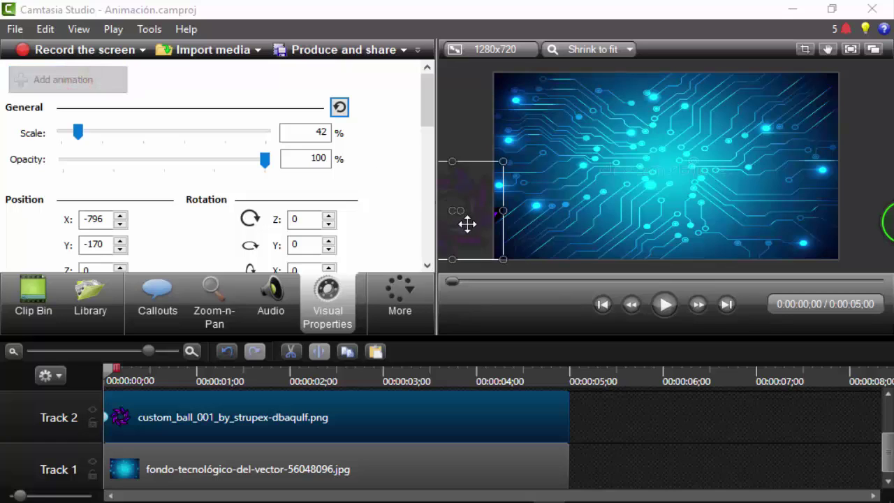
left_click_drag(470, 224, 514, 207)
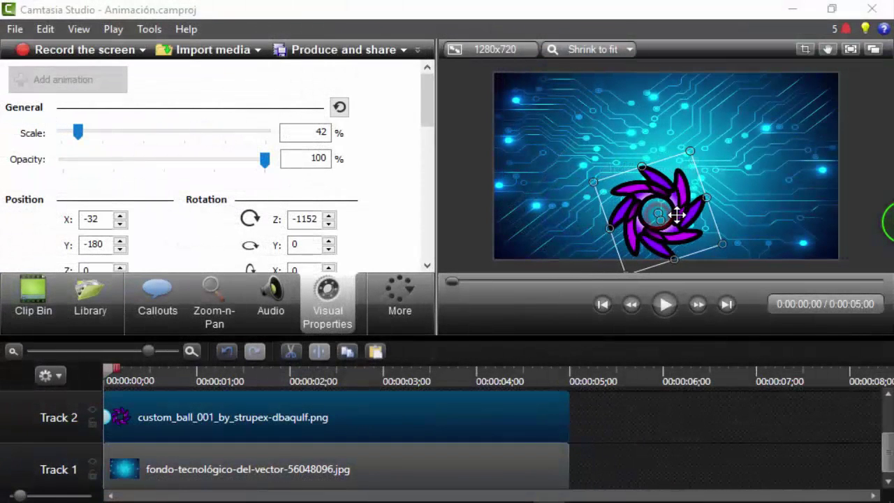
left_click_drag(678, 210, 665, 213)
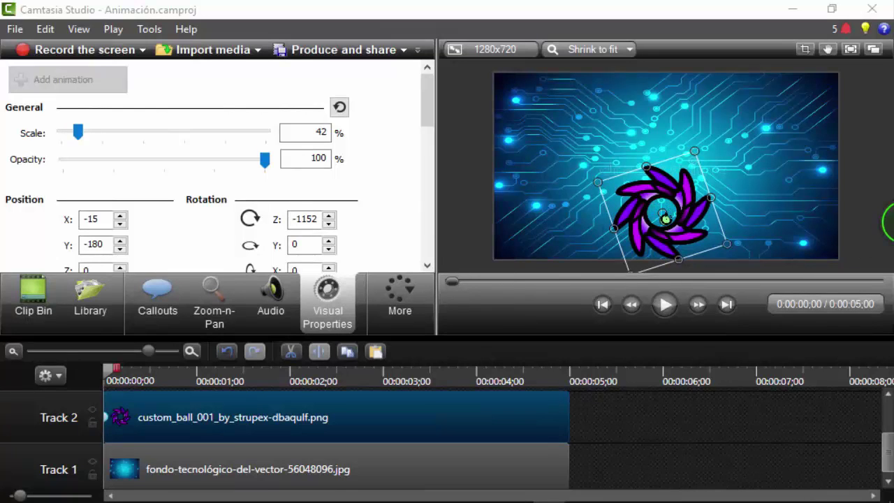
mouse_move(666, 219)
left_mouse_down()
mouse_move(660, 206)
mouse_move(663, 218)
left_mouse_up()
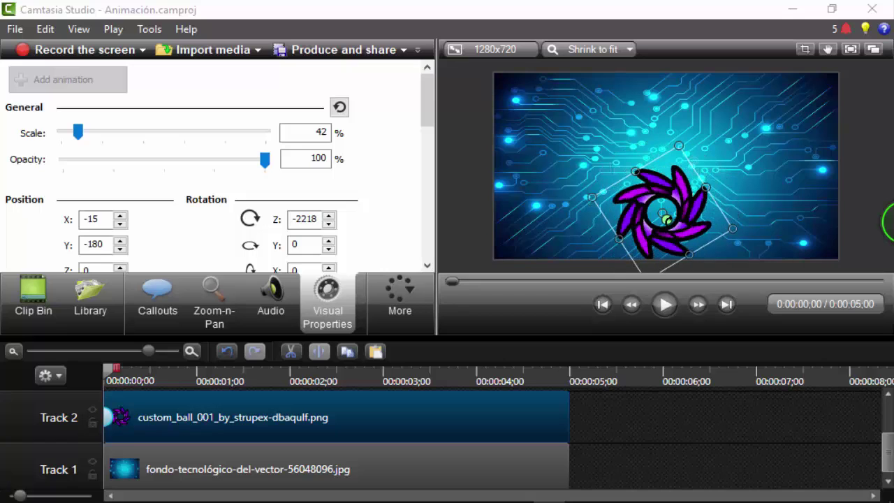
left_click(114, 417)
left_click_drag(114, 417, 393, 427)
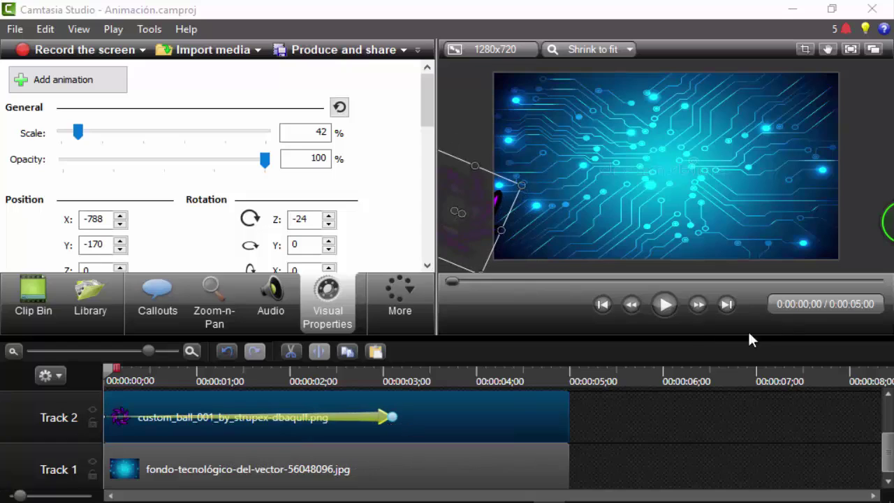
left_click(665, 305)
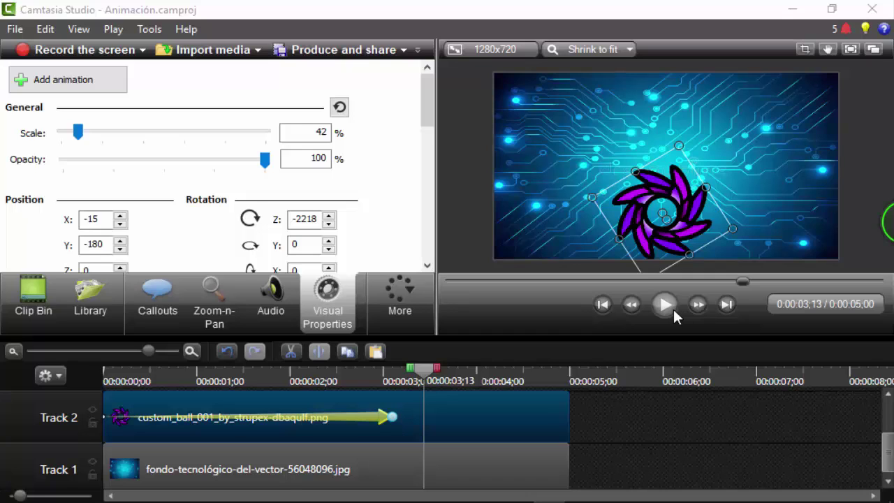
Step: Start producing the video with the MP4 con Smart Player (hasta 1080p) preset and continue to the file name and folder settings
left_click(31, 286)
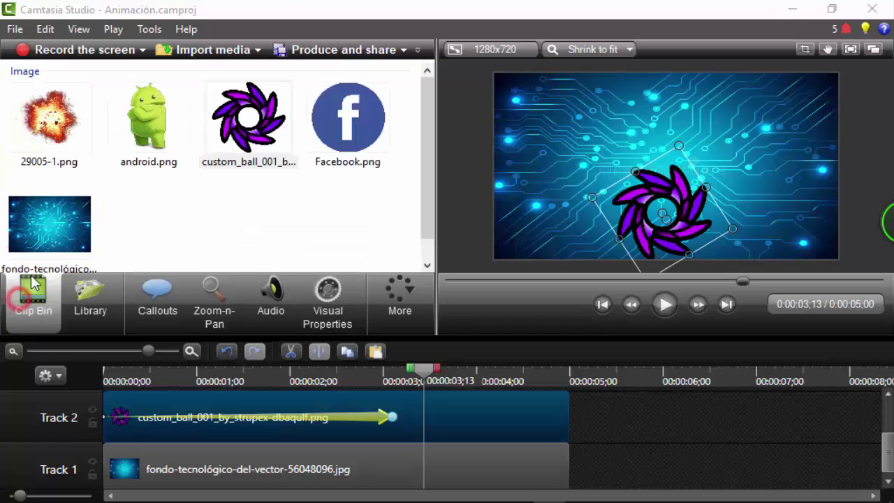
left_click(339, 53)
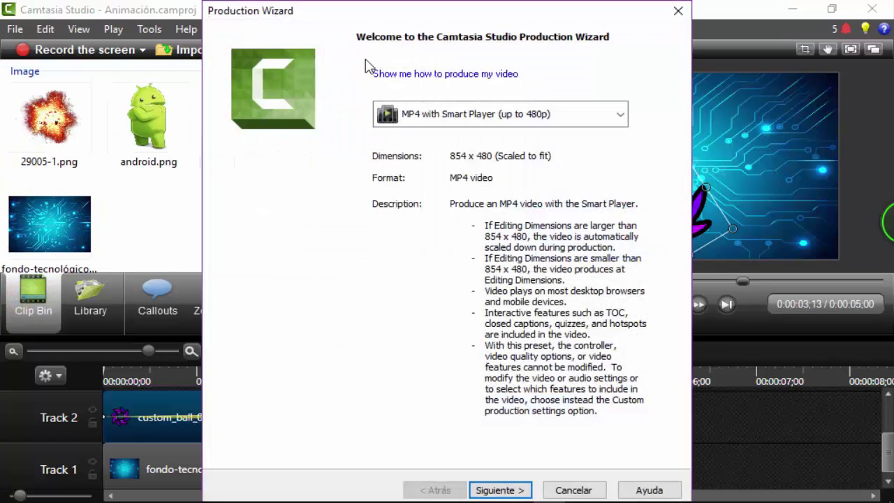
left_click(622, 107)
left_click(537, 316)
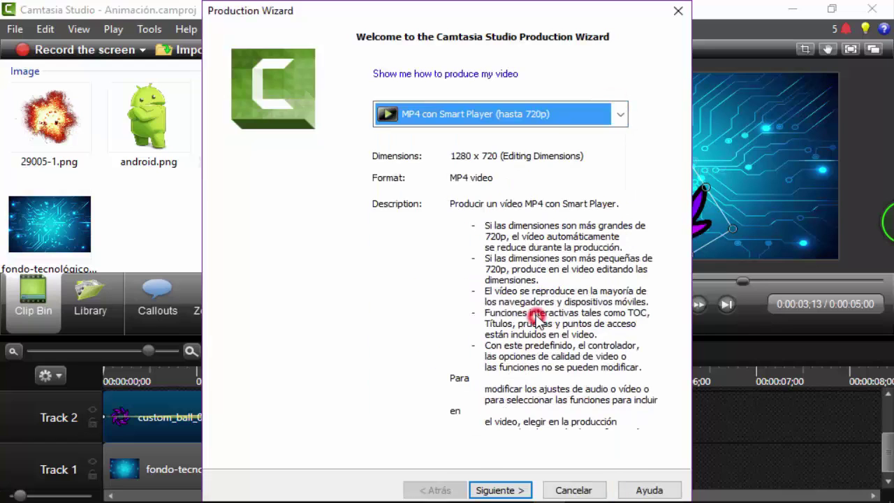
left_click(555, 120)
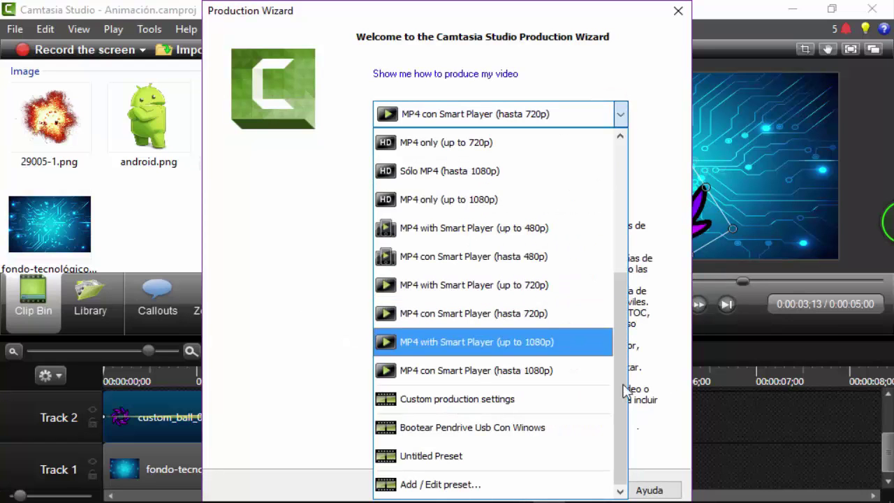
left_click(564, 377)
left_click(507, 485)
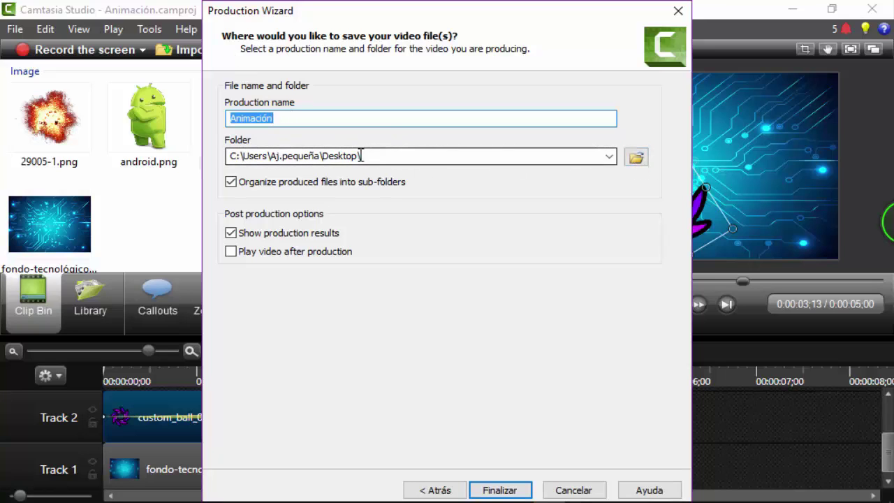
Step: Produce the video as Animación in the Desktop folder, and close the production results and the output folder window
double_click(324, 157)
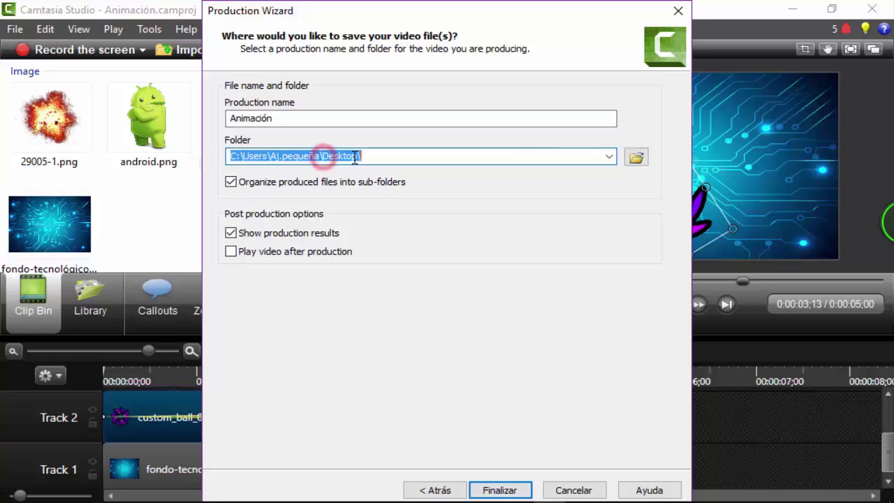
left_click(499, 489)
left_click(472, 308)
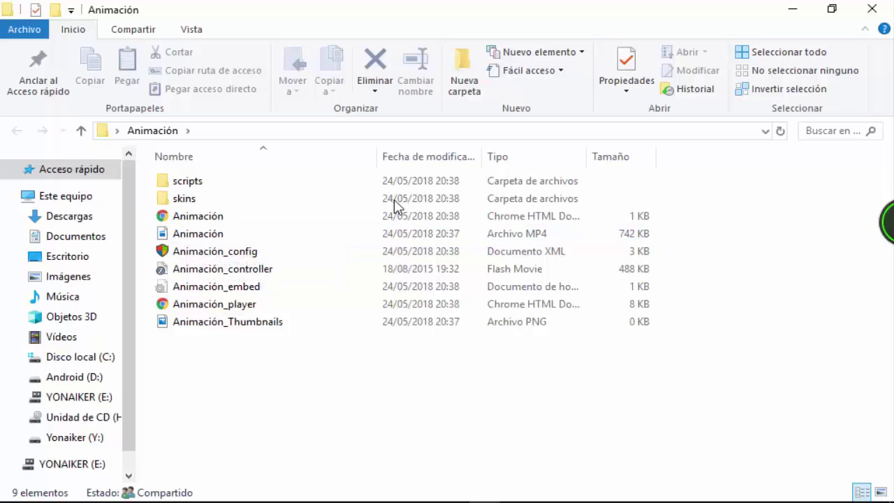
key("alt+F4")
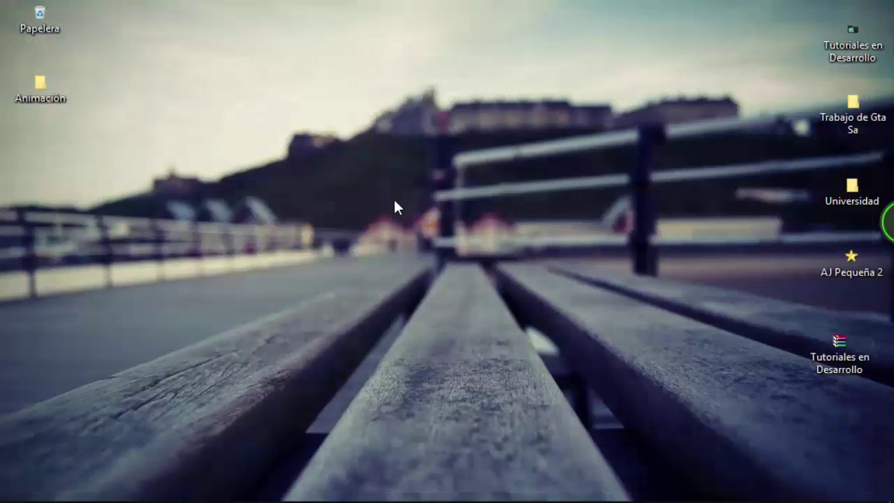